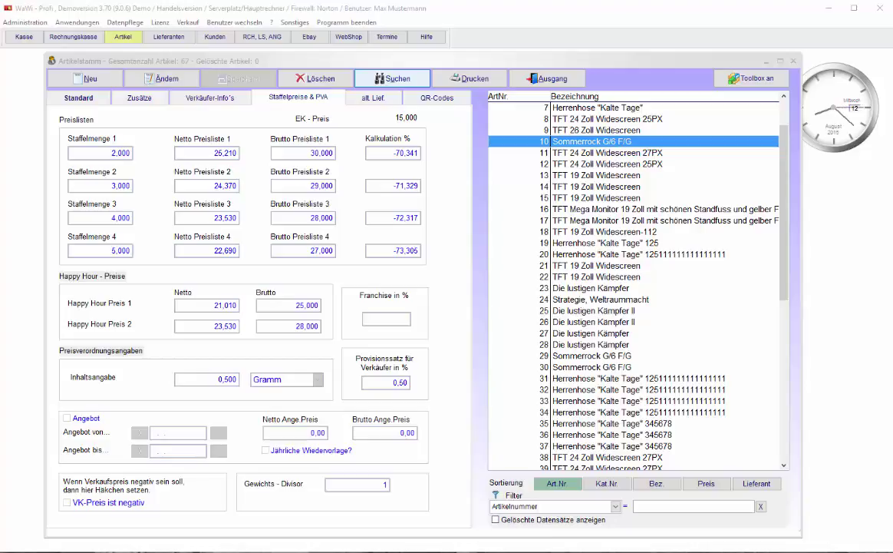
# Search the online help videos for "grund", then bring the help window back up and move it out of the way.
pyautogui.press('F1')
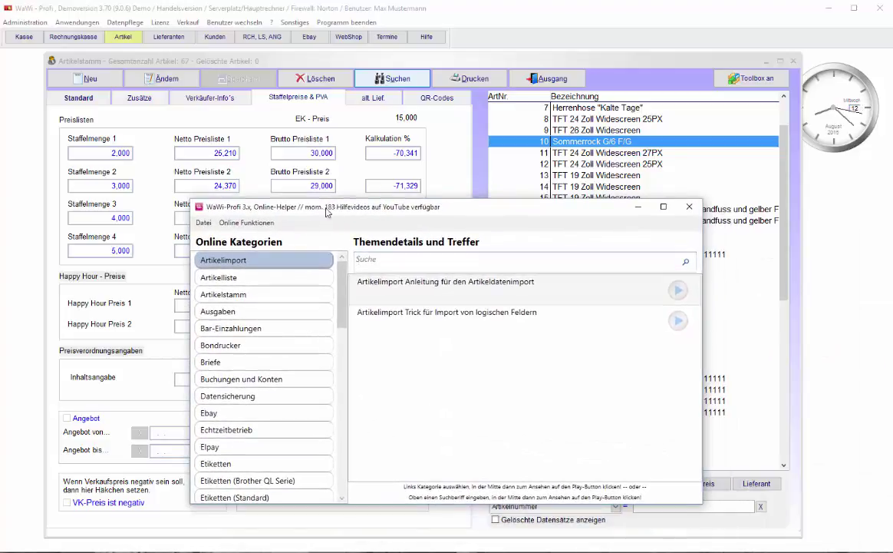
pyautogui.write('grund')
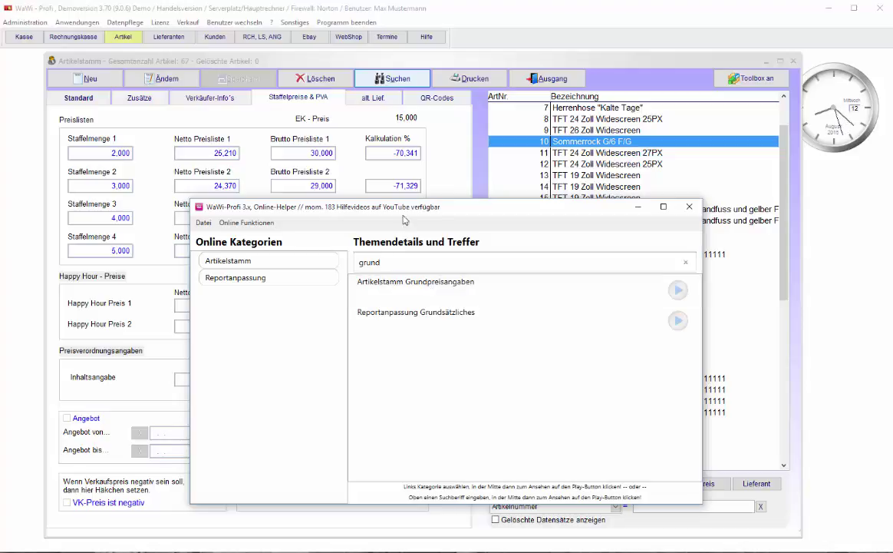
pyautogui.hotkey('alt', 'F4')
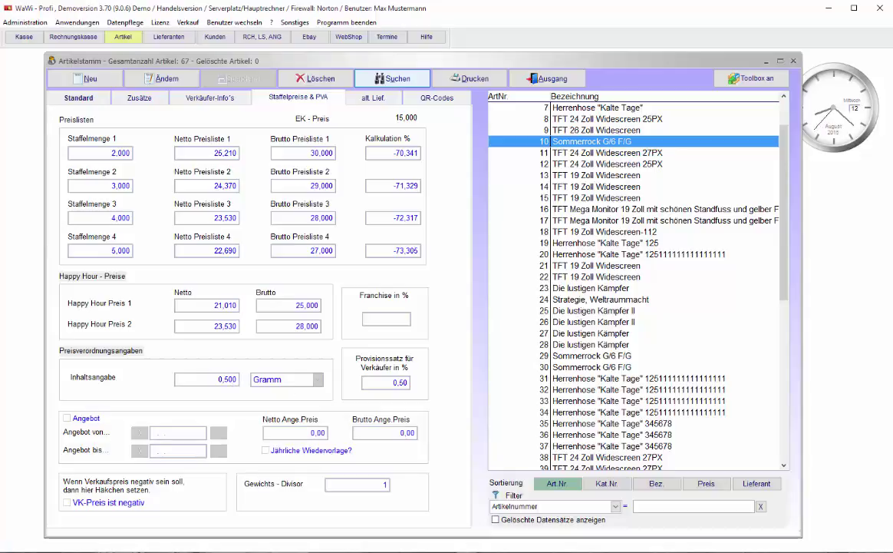
pyautogui.press('F1')
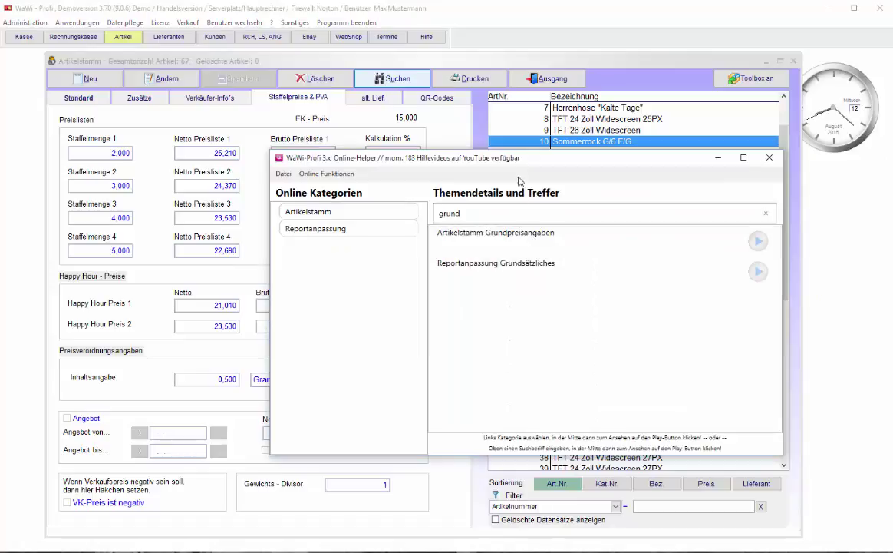
pyautogui.moveTo(472, 156); pyautogui.dragTo(892, 158)
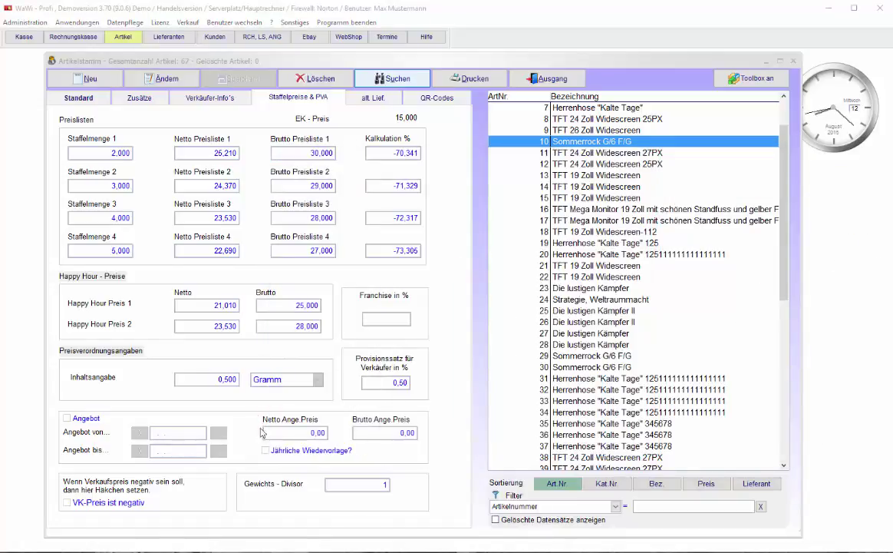
# Create a label for article 10, Sommerrock G/6 F/G, and leave the article master.
pyautogui.rightClick(532, 142)
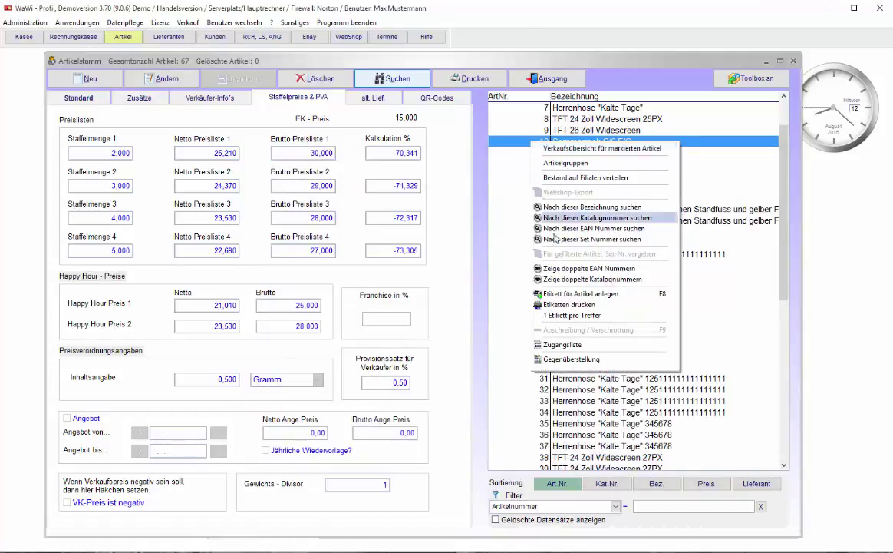
pyautogui.click(568, 298)
pyautogui.press('Return')
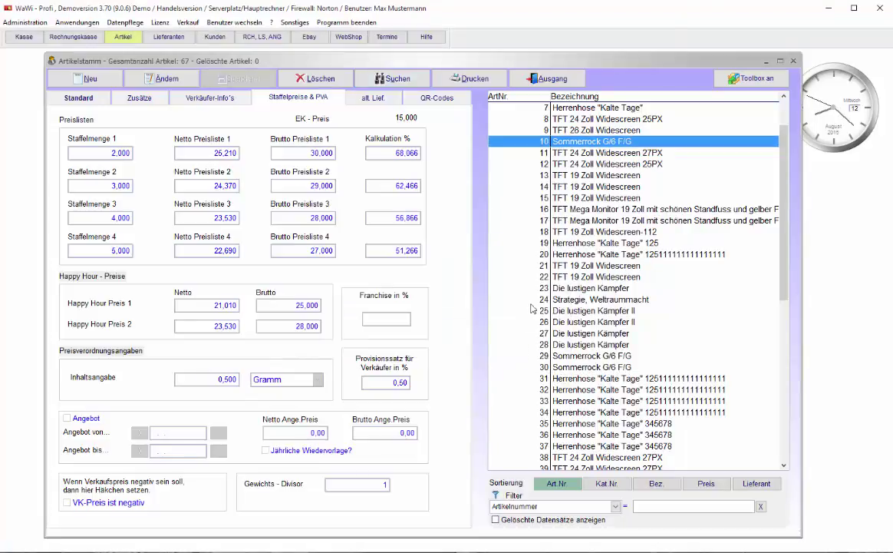
pyautogui.rightClick(572, 143)
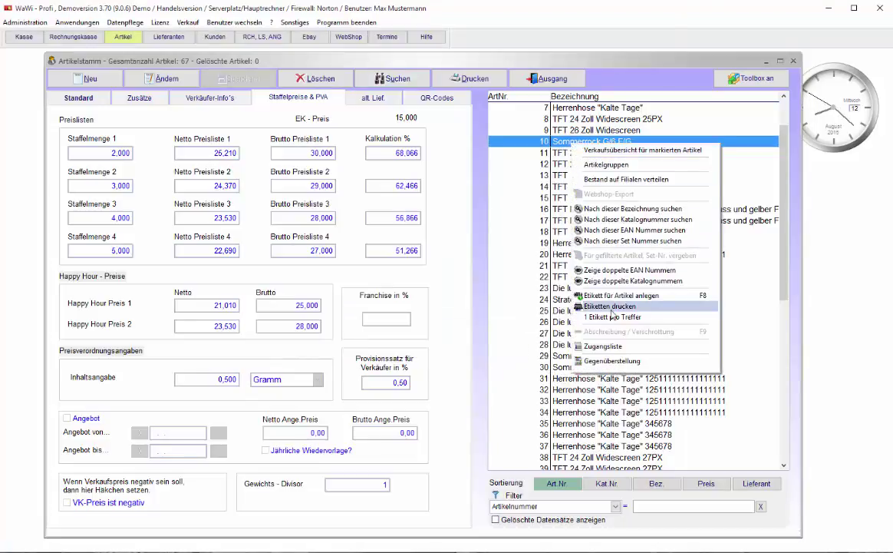
pyautogui.click(491, 72)
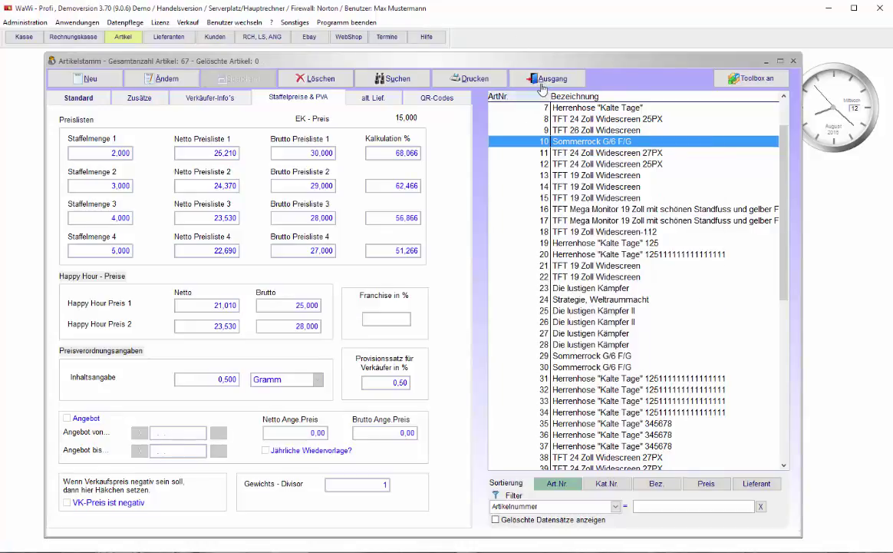
pyautogui.click(542, 86)
# In the hardware printer settings, assign the DYMO LabelWriter 450 as the printer for article labels (Artikel - Etiketten).
pyautogui.click(19, 23)
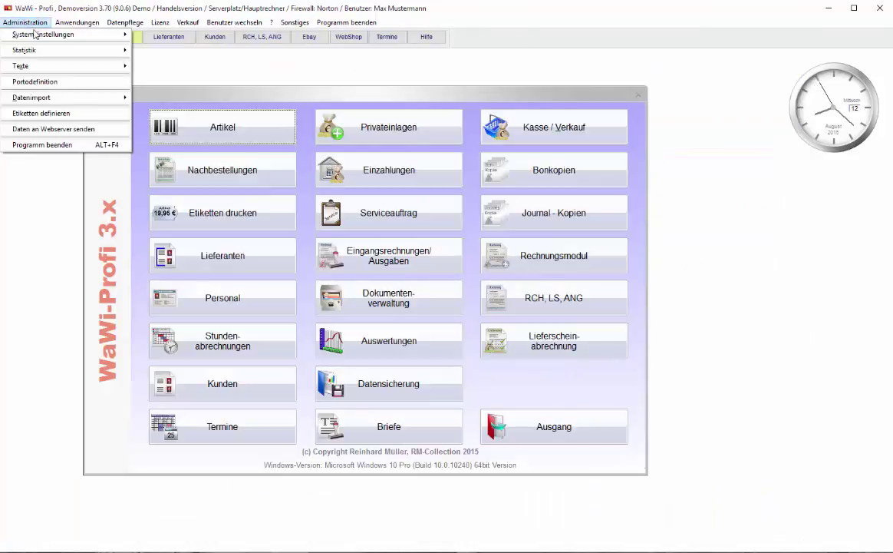
pyautogui.moveTo(35, 34)
pyautogui.click(146, 35)
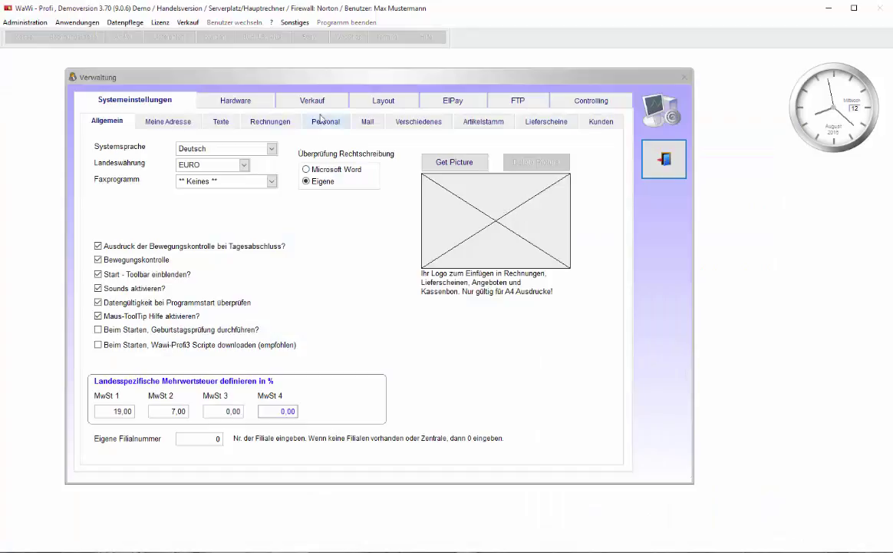
pyautogui.click(234, 100)
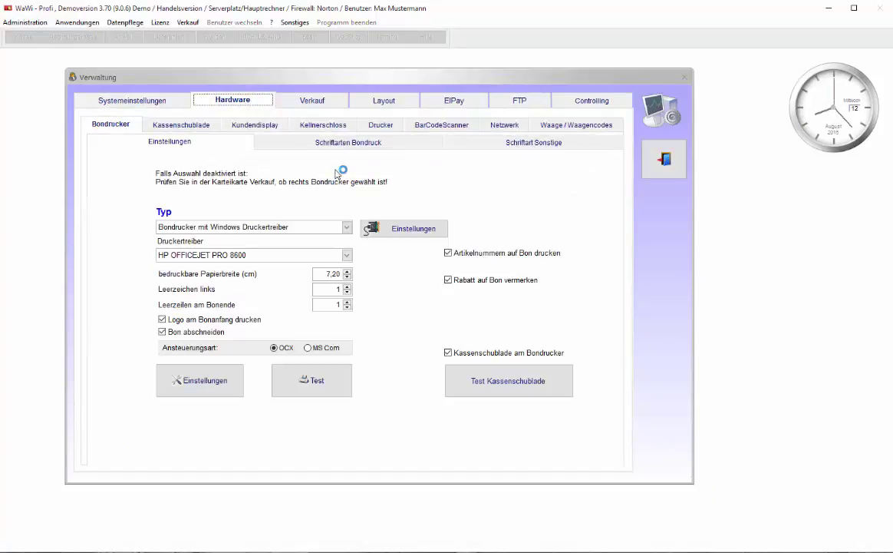
pyautogui.click(381, 124)
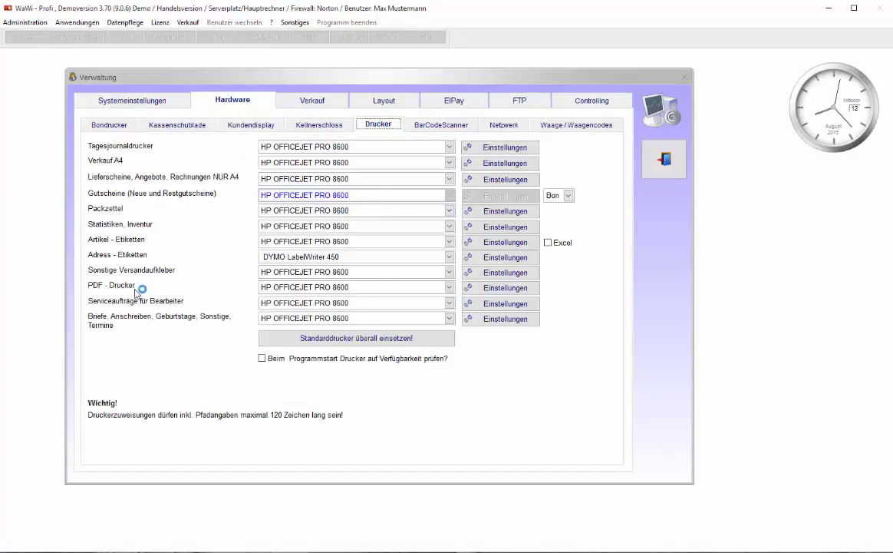
pyautogui.click(290, 244)
pyautogui.scroll(2, 589, 257)
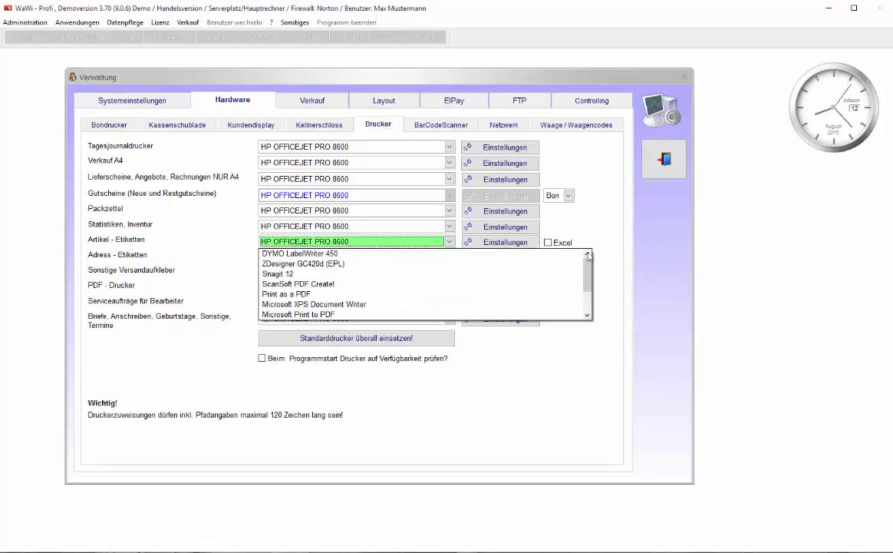
pyautogui.click(391, 254)
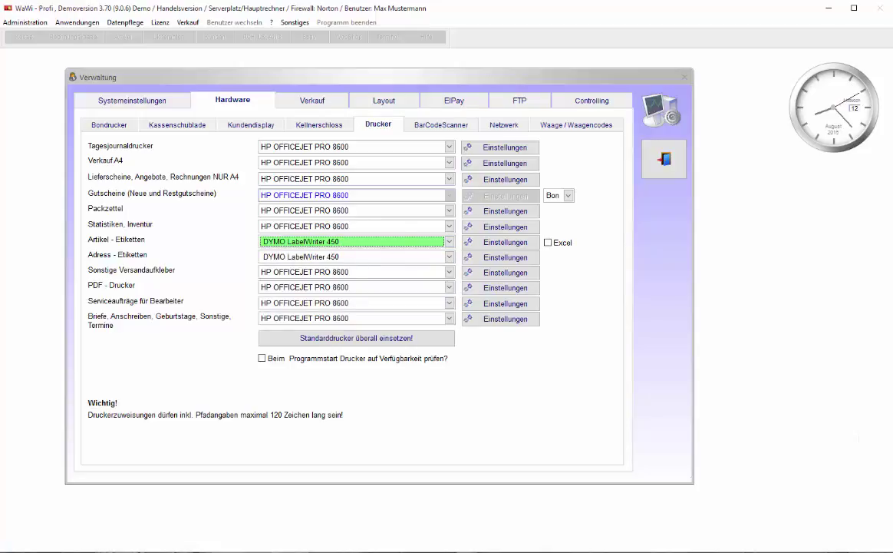
# Search the online help videos for "dymo" and put the help window away.
pyautogui.press('F1')
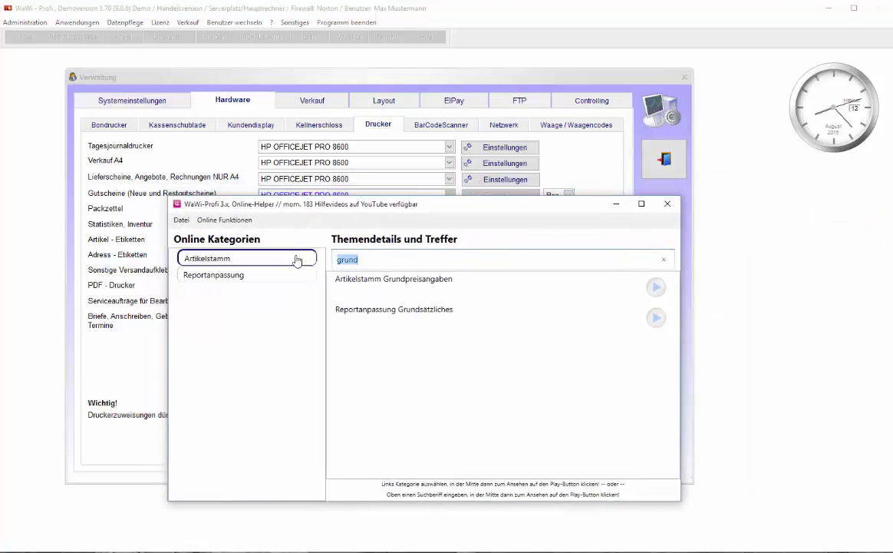
pyautogui.write('dymo')
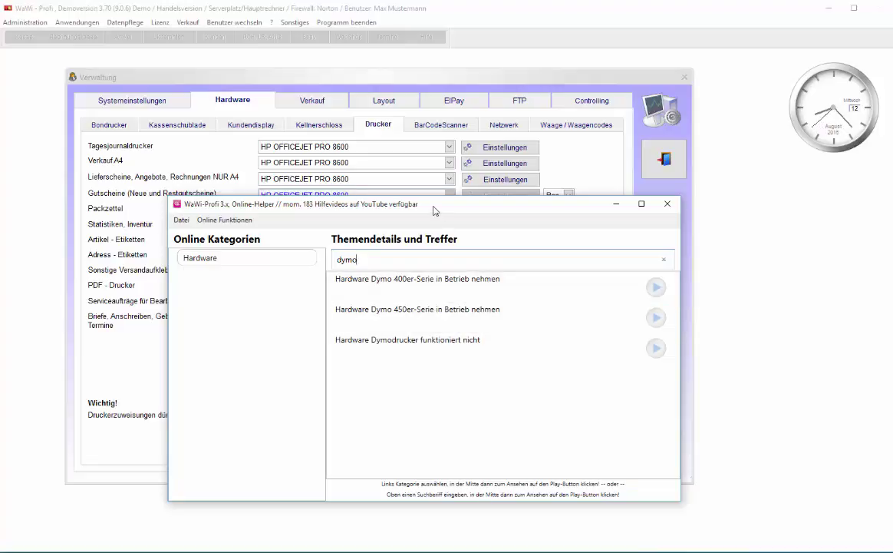
pyautogui.click(616, 203)
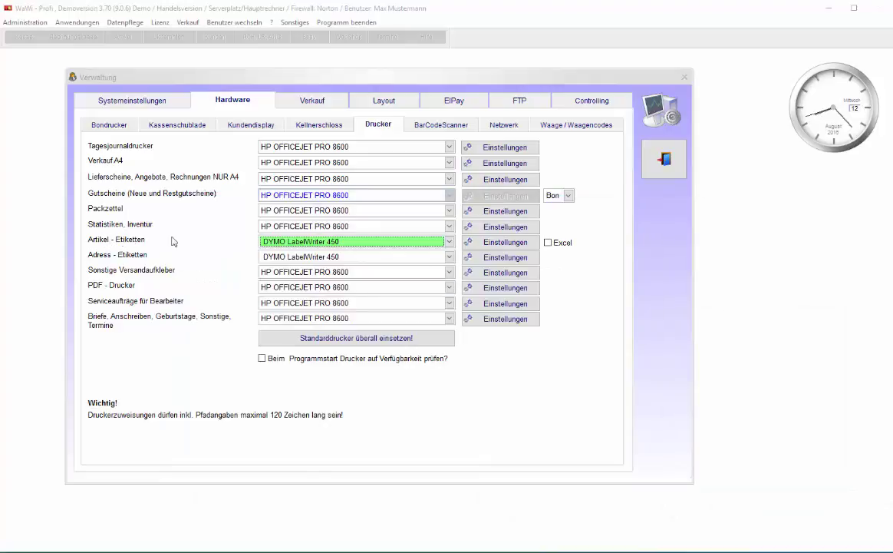
# Leave the system settings, open label printing and set the quantity of the first TFT 24 Zoll Widescreen 27PX label to 0.
pyautogui.click(665, 160)
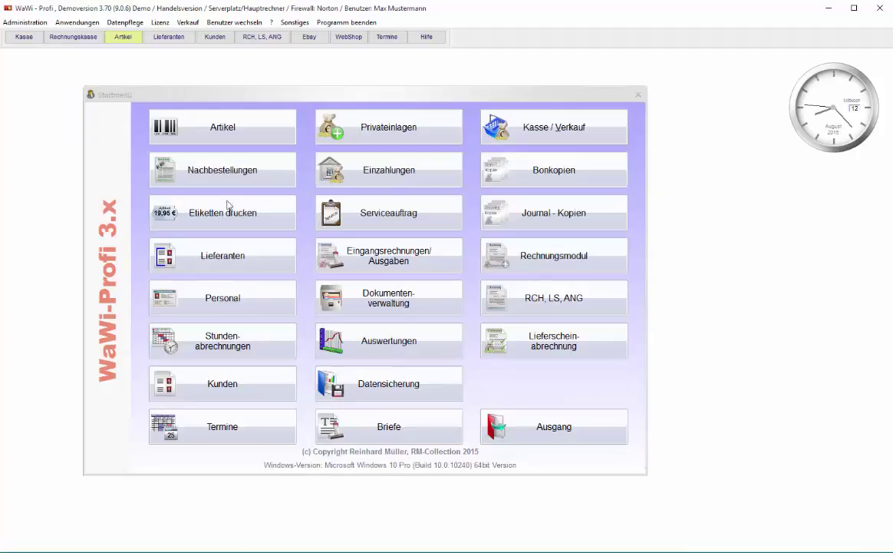
pyautogui.click(227, 204)
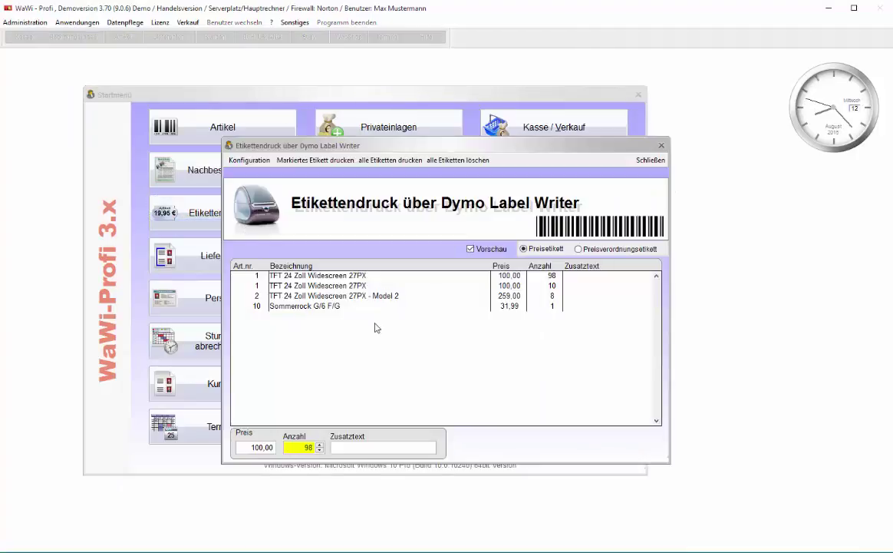
pyautogui.click(265, 275)
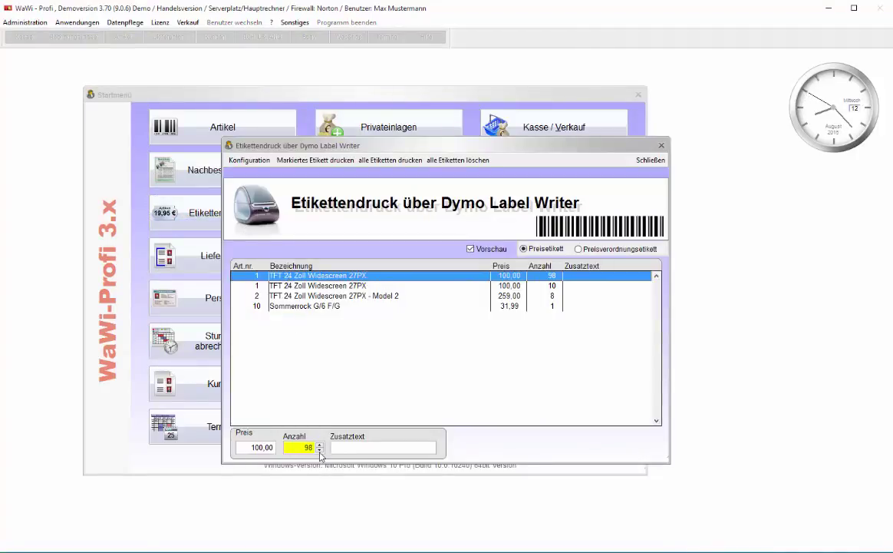
pyautogui.click(353, 447)
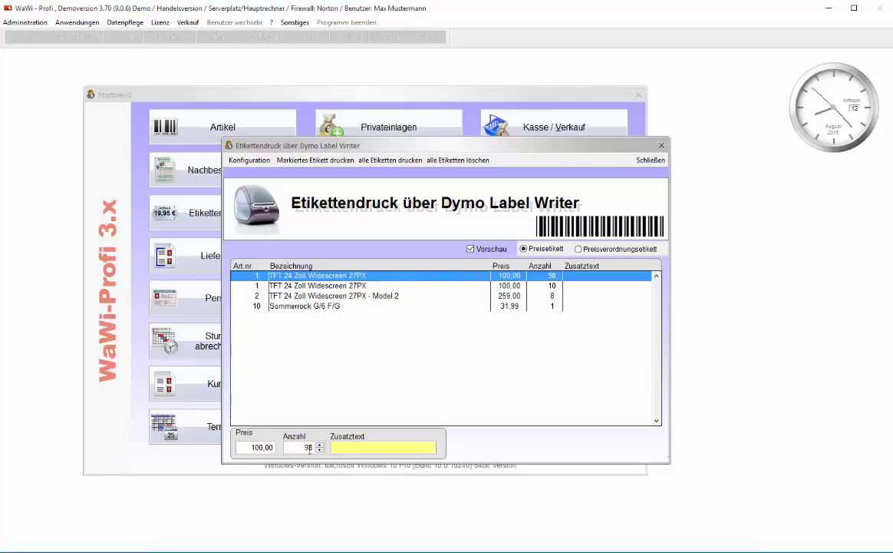
pyautogui.click(315, 452)
pyautogui.press('BackSpace')
pyautogui.press('BackSpace')
pyautogui.write('0')
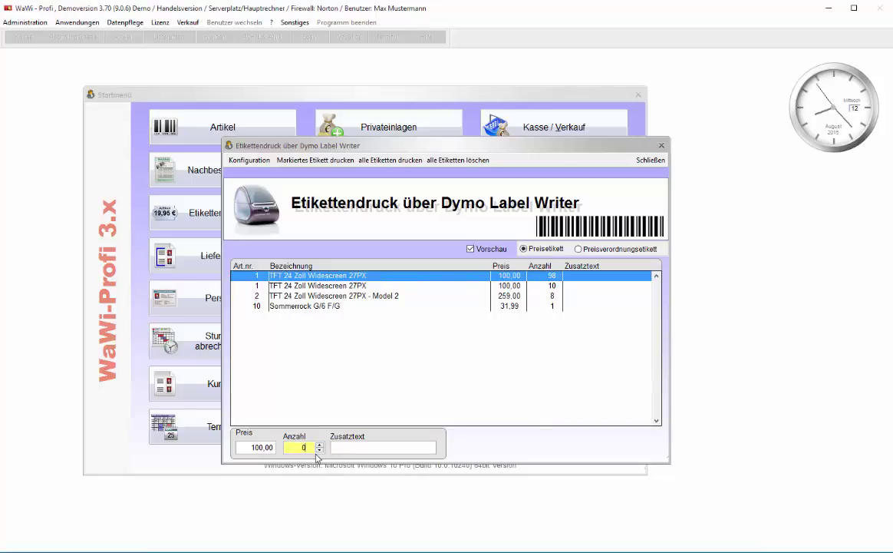
pyautogui.press('Return')
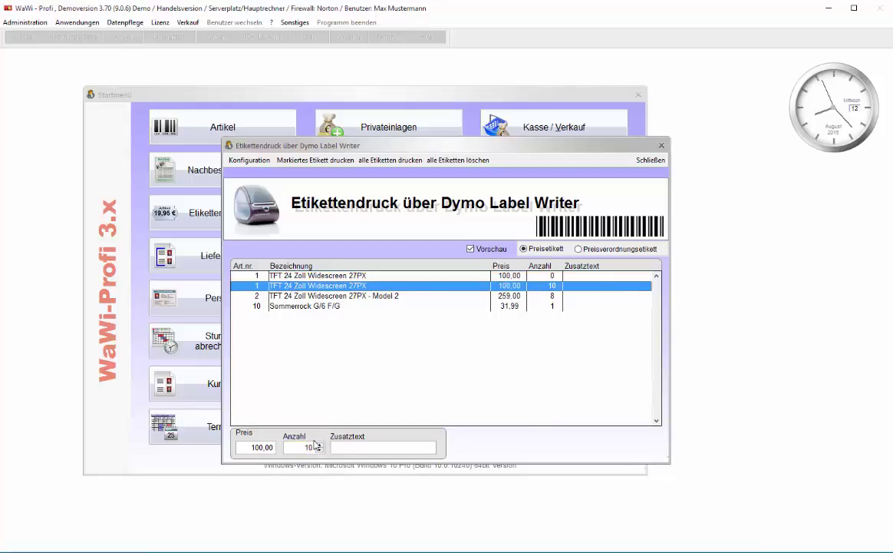
# Set the label quantities of the second TFT 24 Zoll Widescreen 27PX entry and the Model 2 entry to 0.
pyautogui.click(303, 447)
pyautogui.press('BackSpace')
pyautogui.press('BackSpace')
pyautogui.write('0')
pyautogui.press('Return')
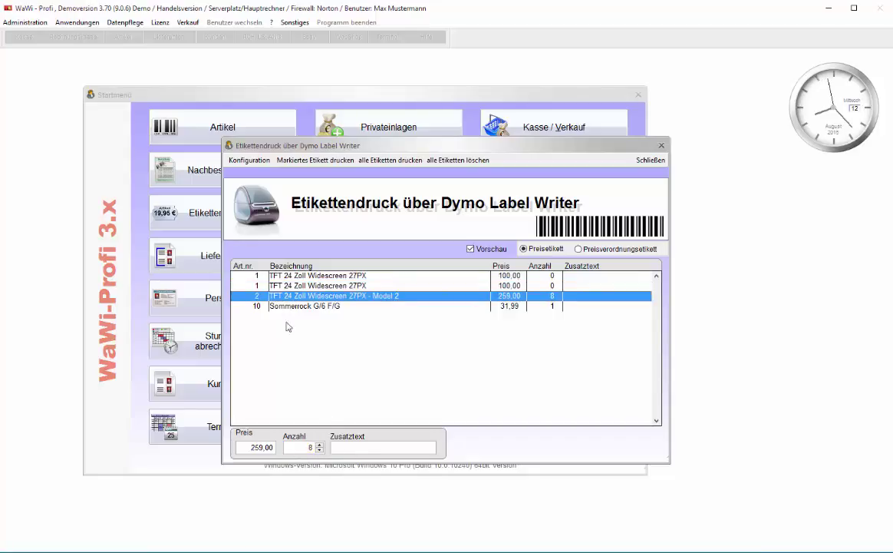
pyautogui.click(303, 447)
pyautogui.press('BackSpace')
pyautogui.write('0')
pyautogui.press('Return')
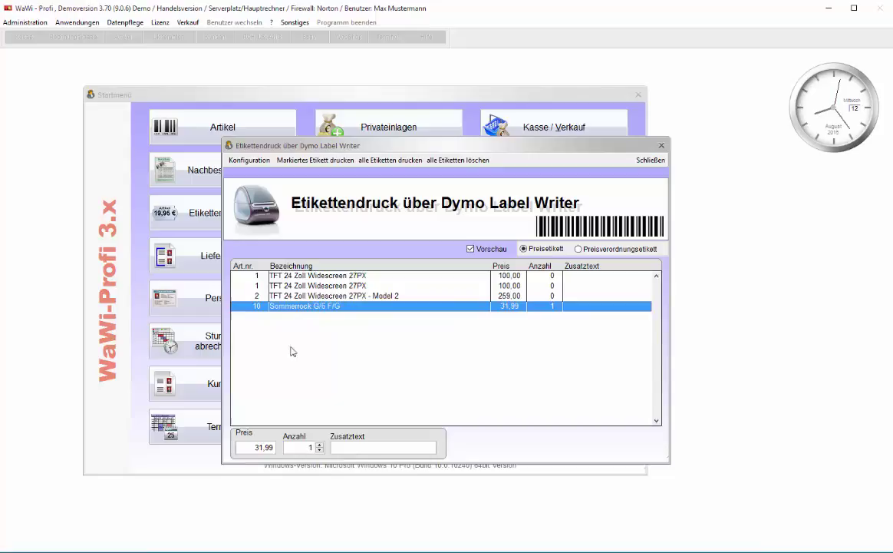
# Set the used Dymo software to Vers. 8 and enable the Grundpreisangaben field _Artikel_GPN in the price label's field declaration.
pyautogui.click(248, 160)
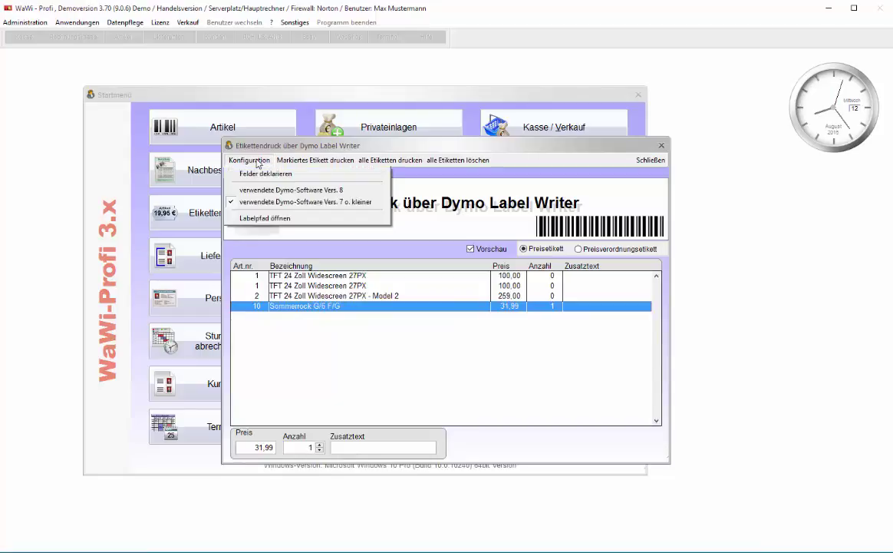
pyautogui.click(322, 194)
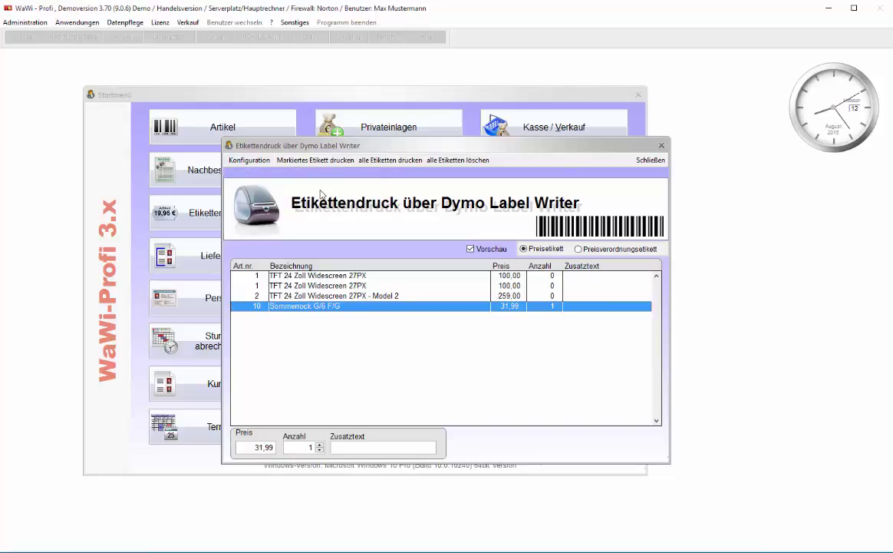
pyautogui.click(254, 161)
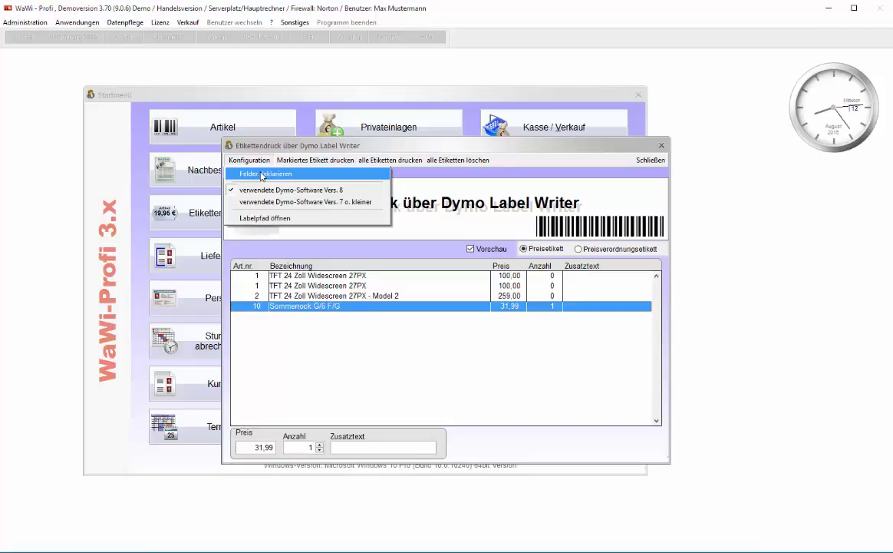
pyautogui.click(261, 174)
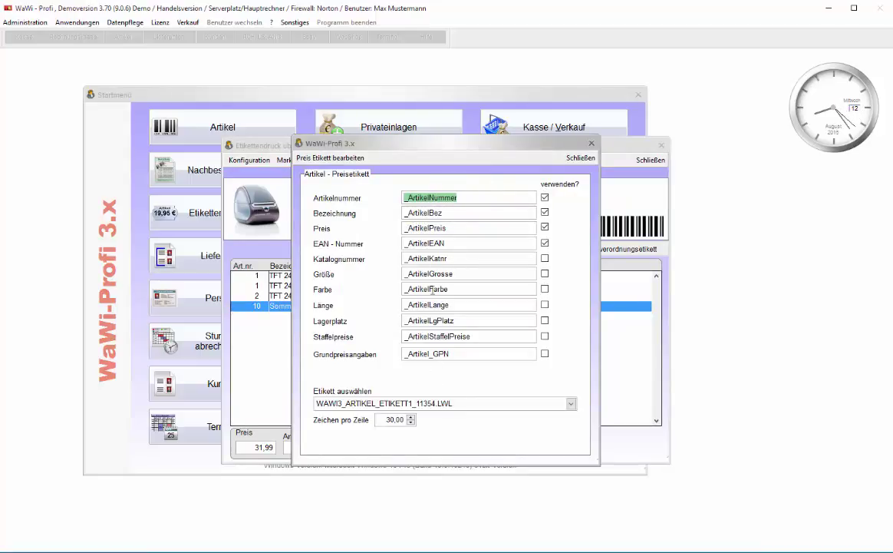
pyautogui.click(452, 354)
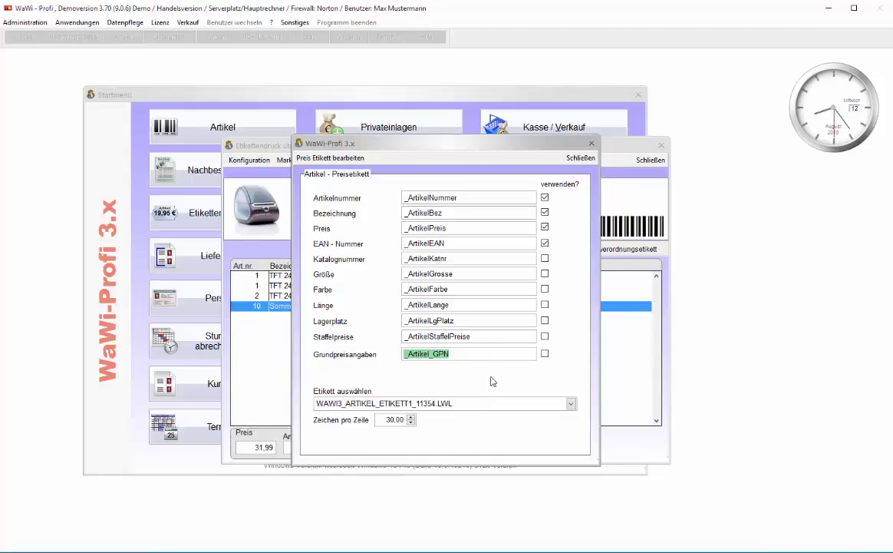
pyautogui.click(544, 355)
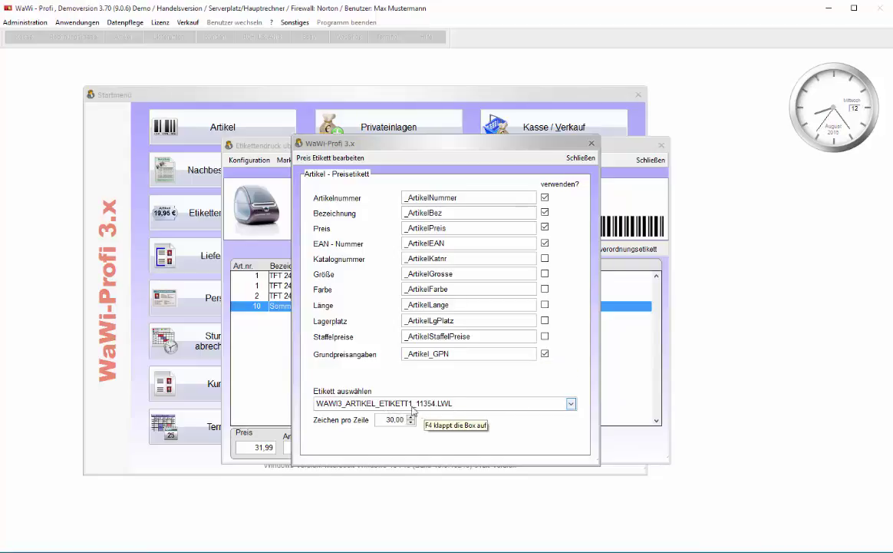
# Choose WAWI3_ARTIKEL_ETIKETT1_11354.LABEL as the article price label and open it for editing in DYMO Label.
pyautogui.click(385, 406)
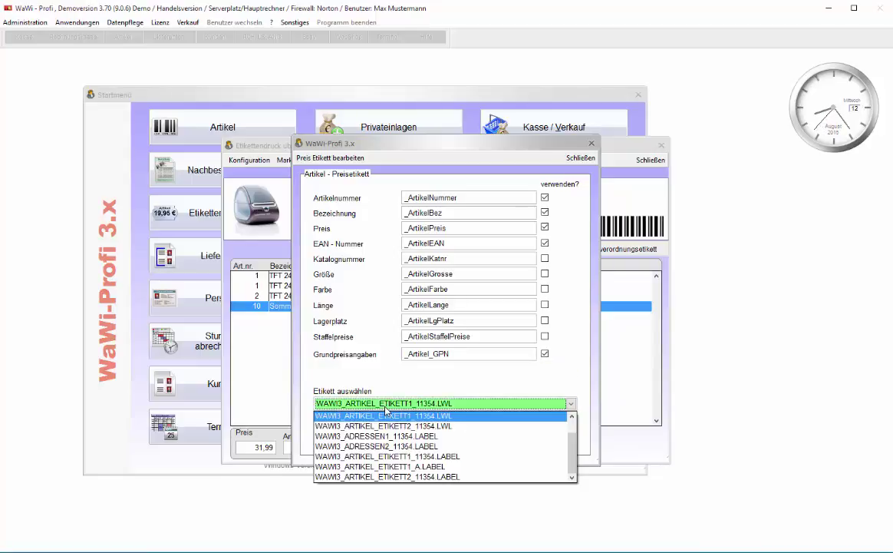
pyautogui.click(442, 411)
pyautogui.click(407, 354)
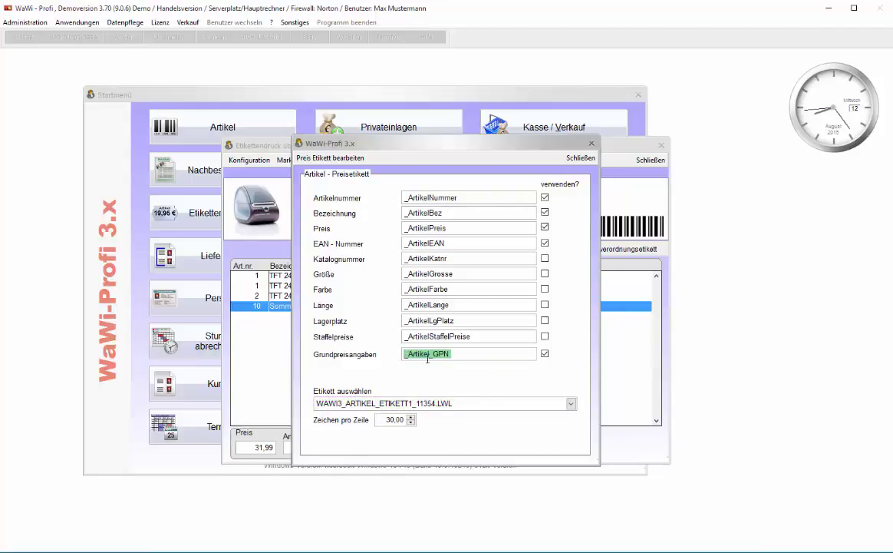
pyautogui.click(571, 404)
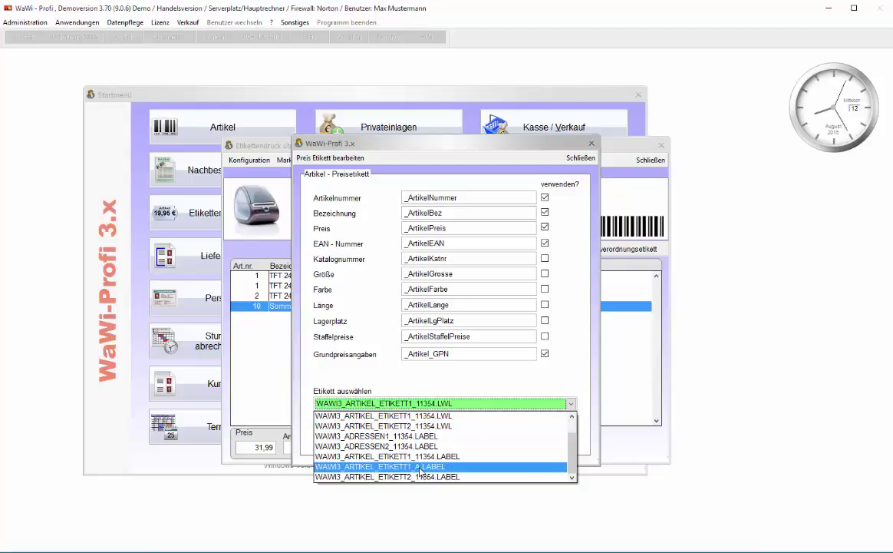
pyautogui.click(445, 458)
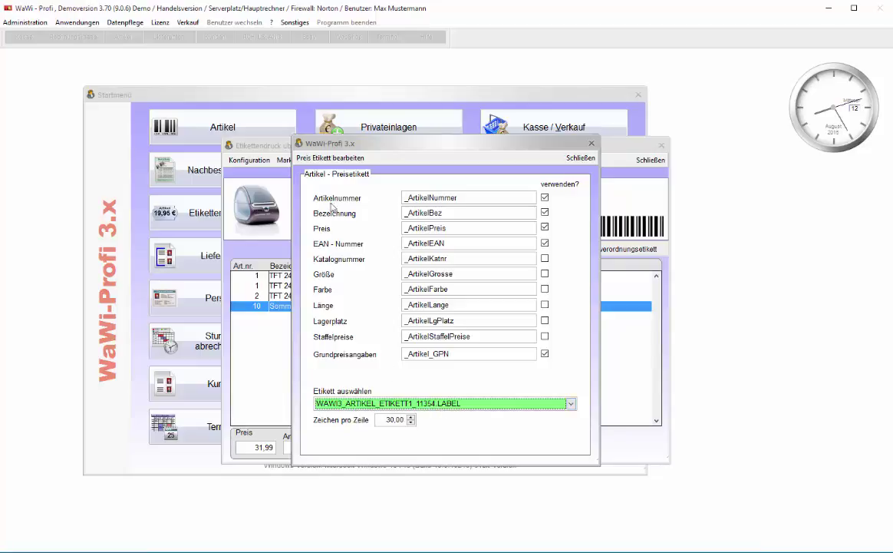
pyautogui.click(324, 157)
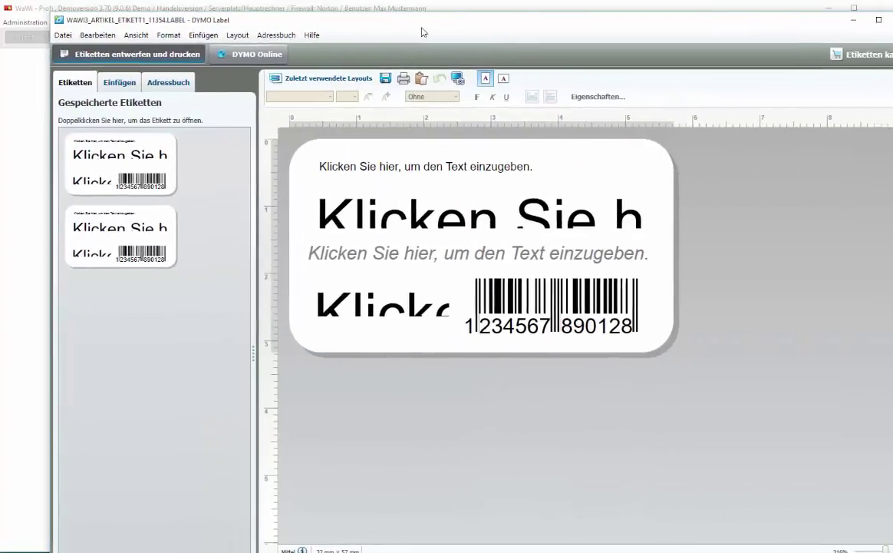
pyautogui.moveTo(423, 30); pyautogui.dragTo(396, 27)
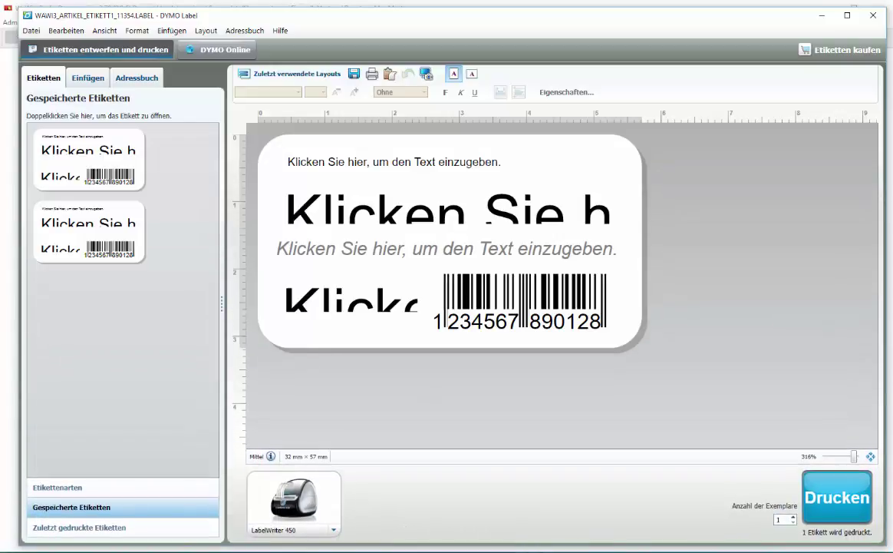
# Check the object name of the label's grey placeholder text above the barcode in its advanced properties and leave them without changes.
pyautogui.click(447, 248)
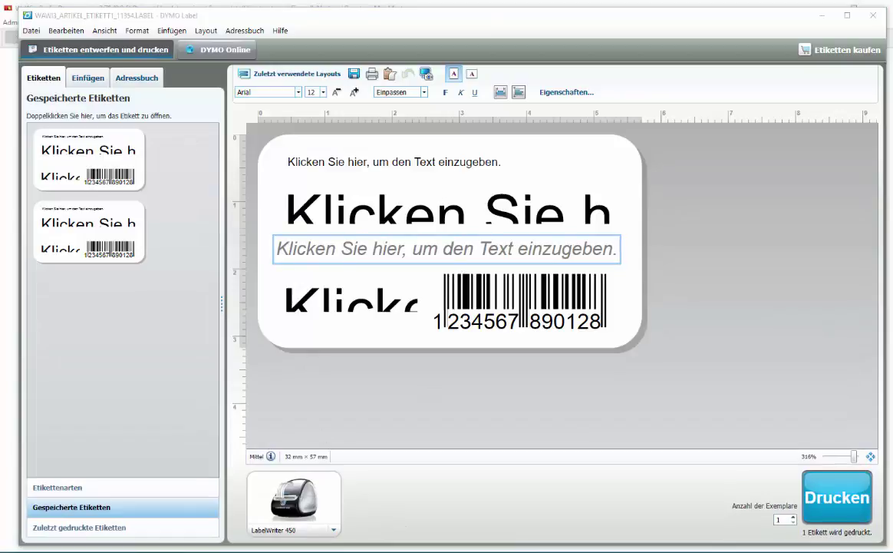
pyautogui.rightClick(449, 267)
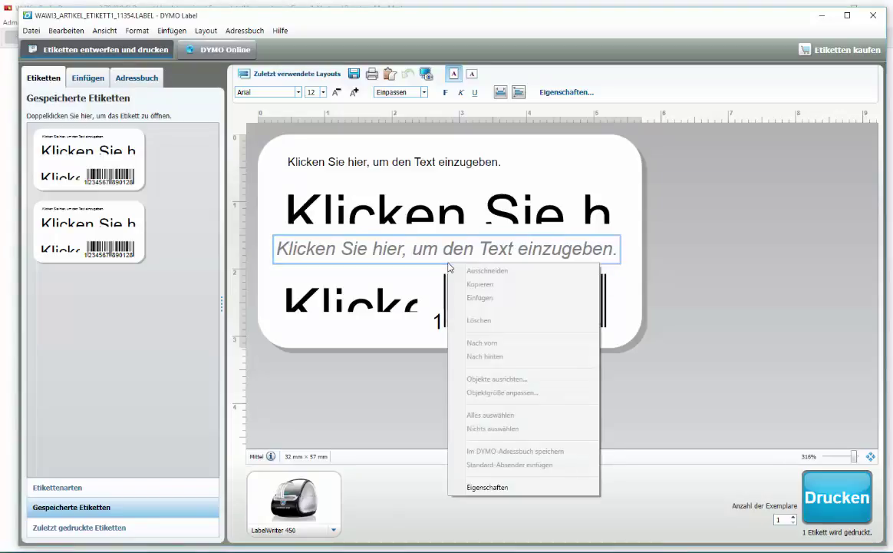
pyautogui.click(492, 487)
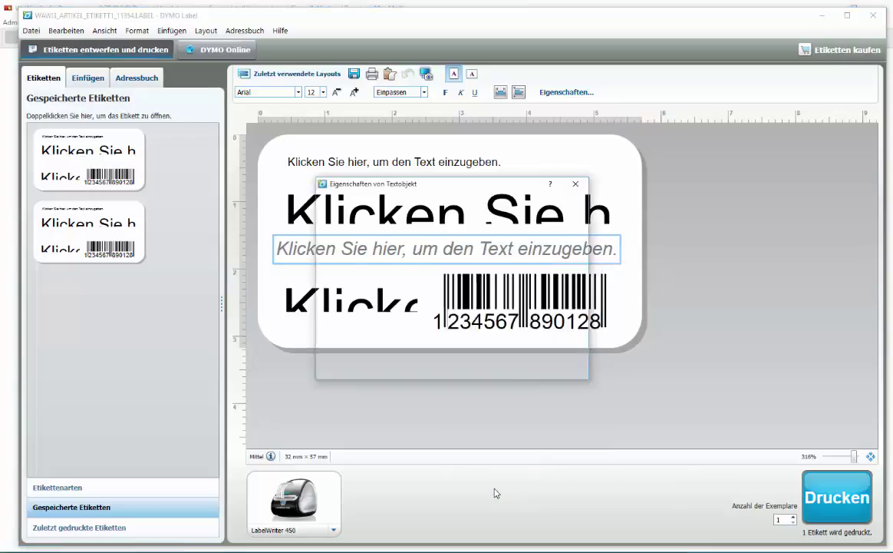
pyautogui.click(375, 201)
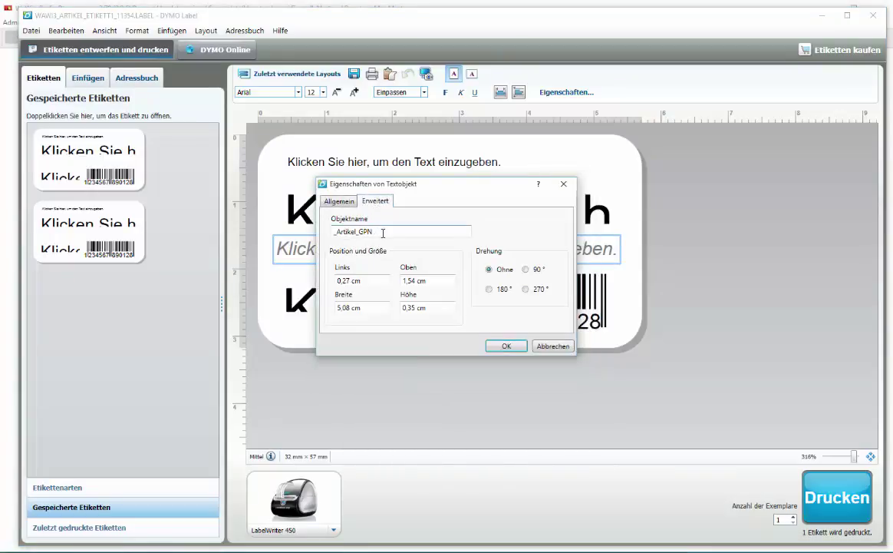
pyautogui.moveTo(379, 231); pyautogui.dragTo(321, 230)
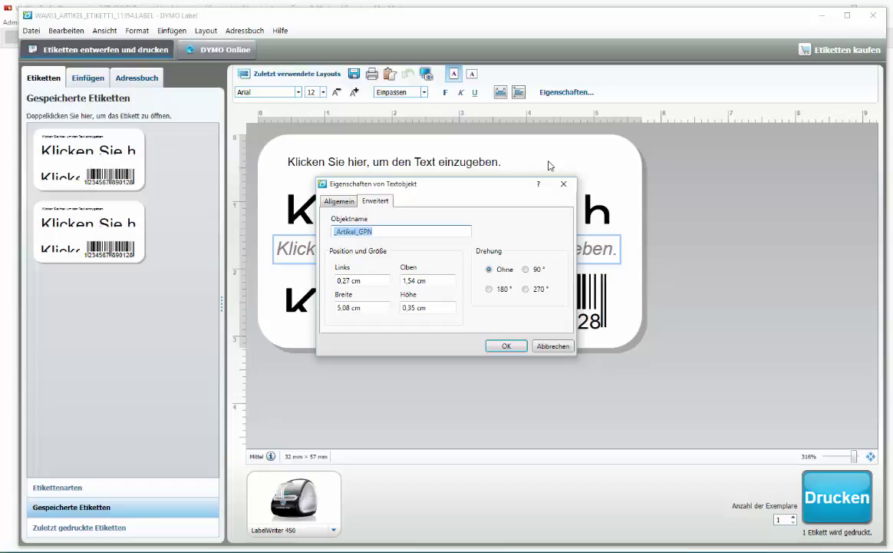
pyautogui.click(554, 346)
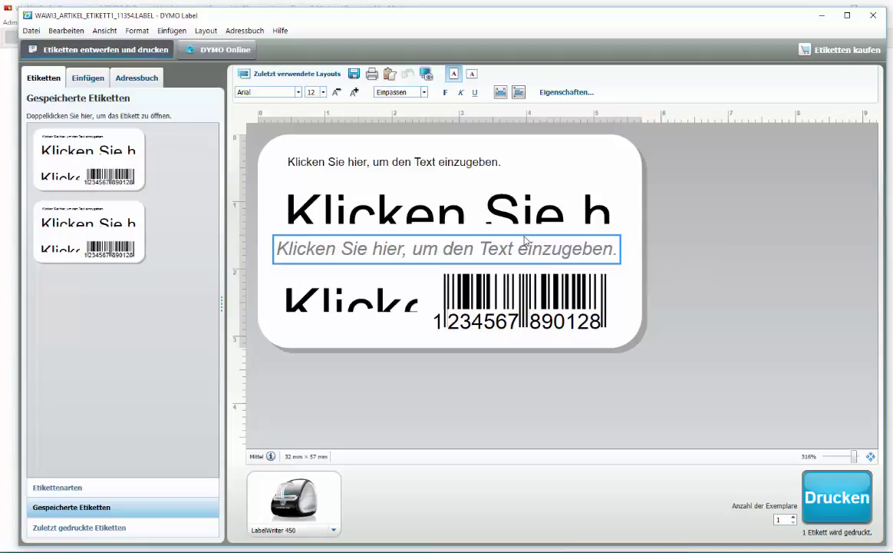
pyautogui.rightClick(527, 241)
pyautogui.click(479, 357)
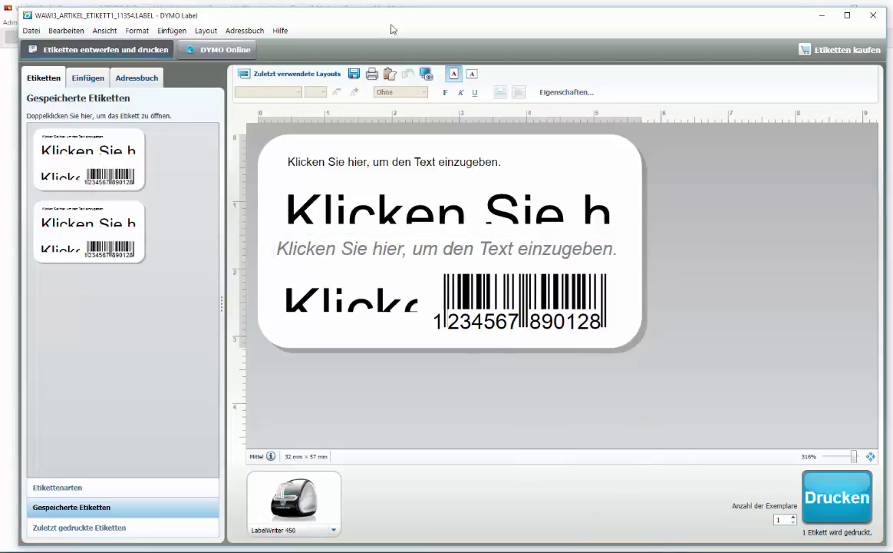
# Insert a new text object, flatten it to about 5.08 × 0.21 cm and place it just above the existing grey placeholder text.
pyautogui.click(498, 249)
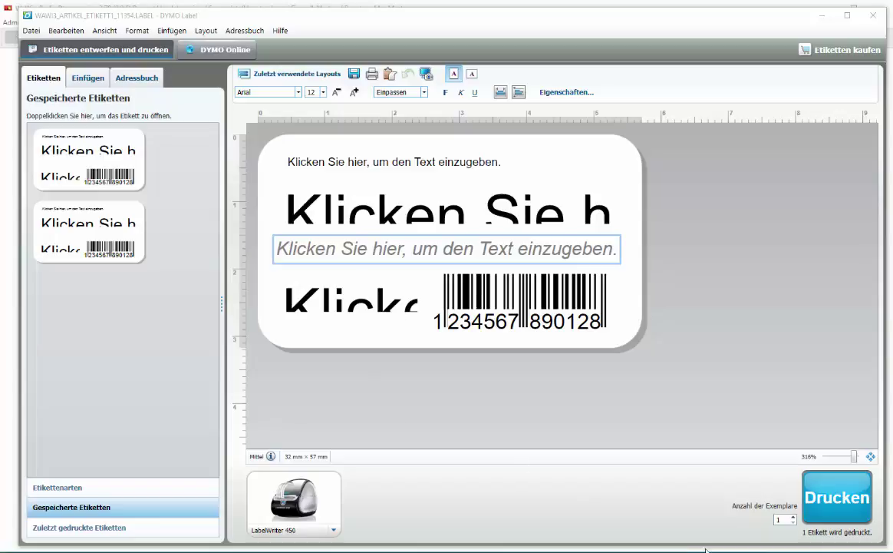
pyautogui.moveTo(853, 458)
pyautogui.mouseDown()
pyautogui.moveTo(824, 463)
pyautogui.moveTo(859, 459)
pyautogui.mouseUp()
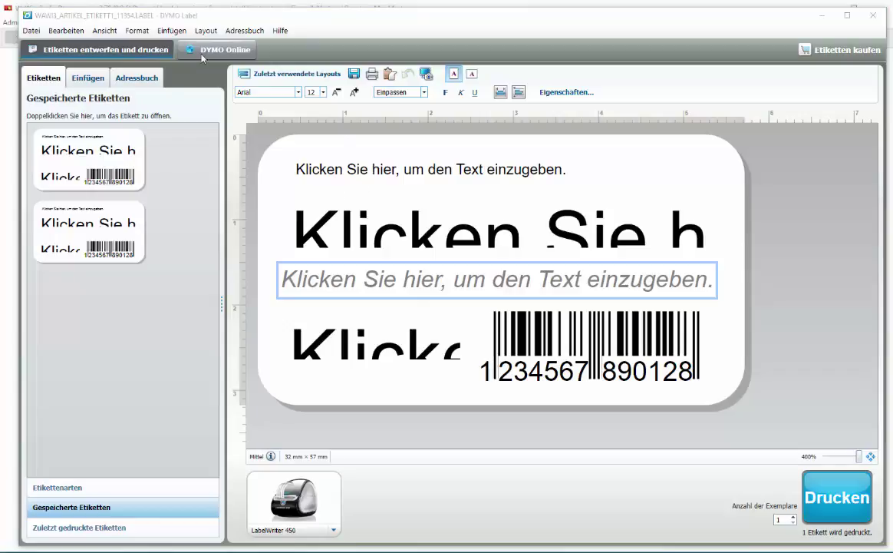
pyautogui.click(172, 30)
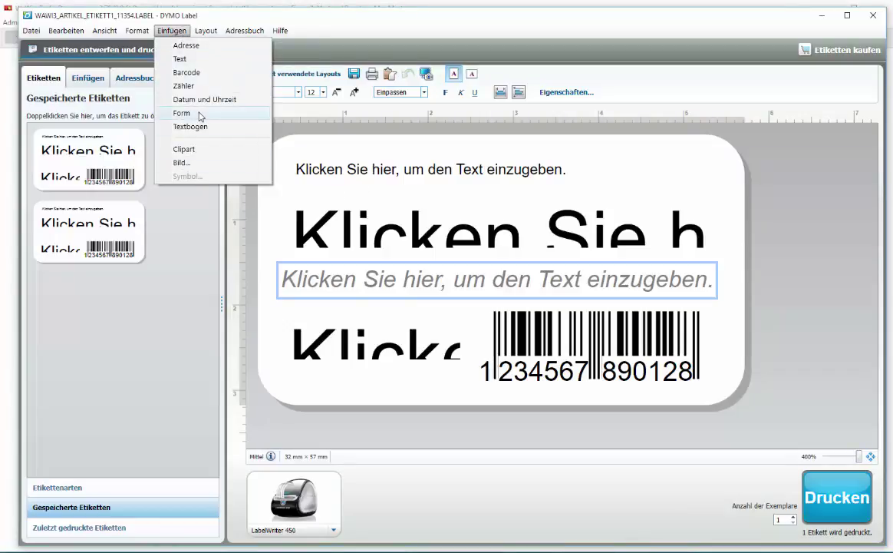
pyautogui.click(201, 62)
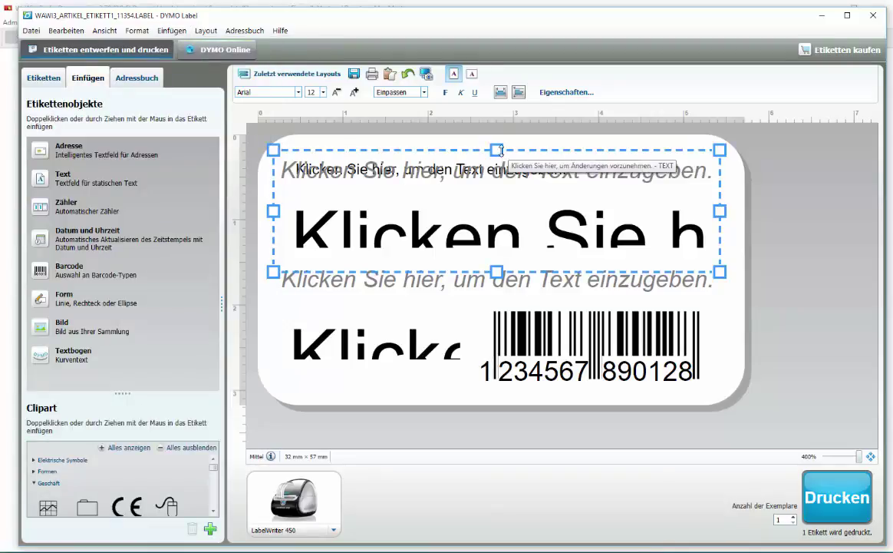
pyautogui.moveTo(500, 150); pyautogui.dragTo(497, 240)
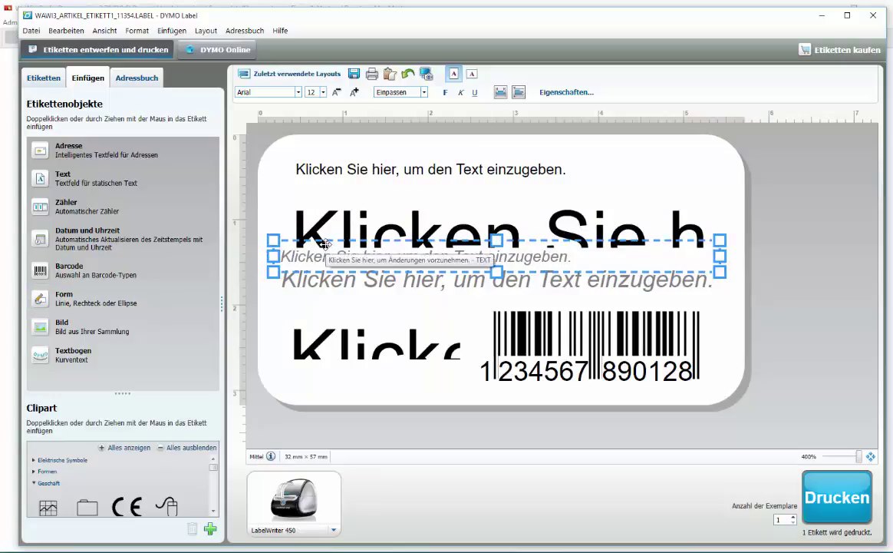
pyautogui.moveTo(324, 244)
pyautogui.mouseDown()
pyautogui.moveTo(375, 251)
pyautogui.moveTo(387, 179)
pyautogui.moveTo(363, 205)
pyautogui.moveTo(389, 247)
pyautogui.moveTo(378, 258)
pyautogui.moveTo(328, 238)
pyautogui.mouseUp()
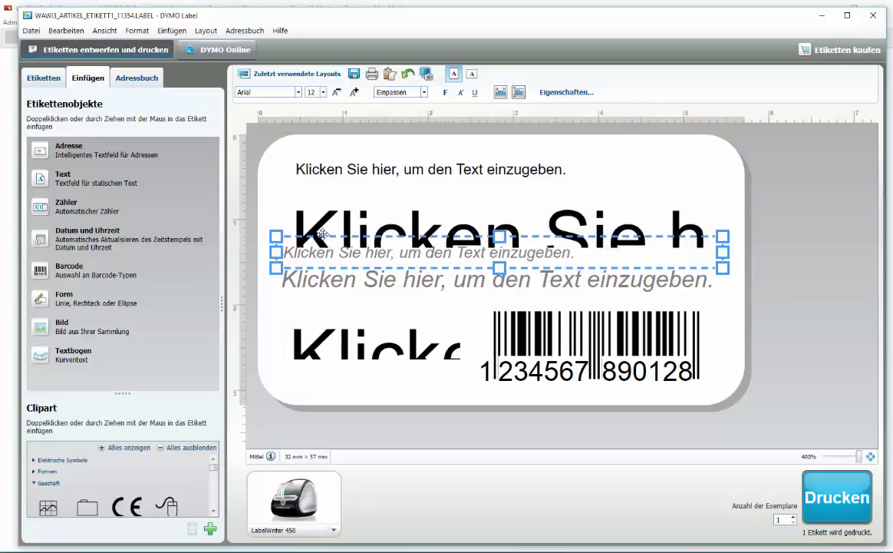
# Set the new text object's name to _Artikel_GPN, copied from the Grundpreisangaben field of the price label declaration in WaWi-Profi.
pyautogui.click(558, 94)
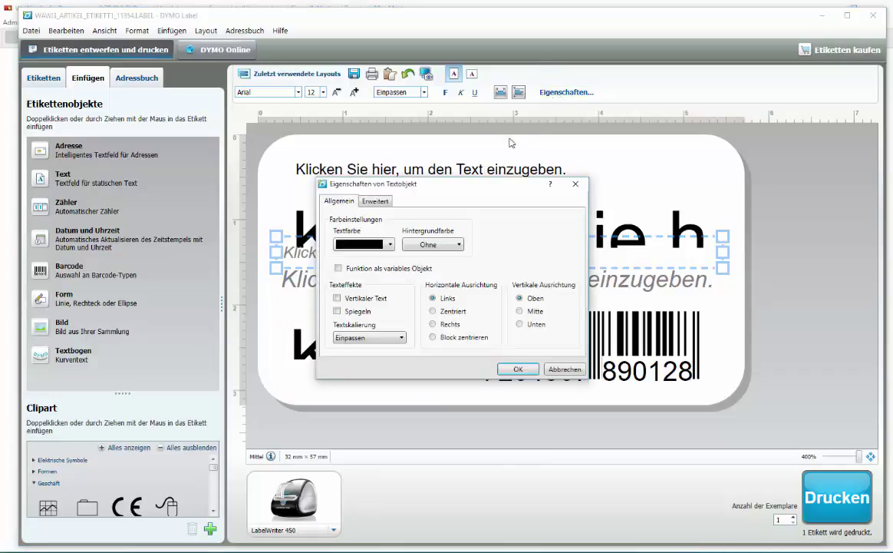
pyautogui.click(378, 201)
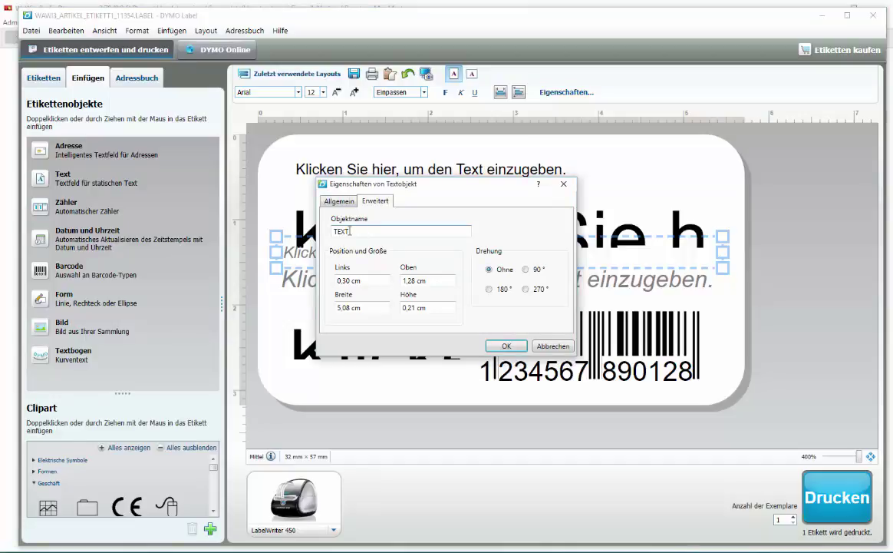
pyautogui.doubleClick(350, 231)
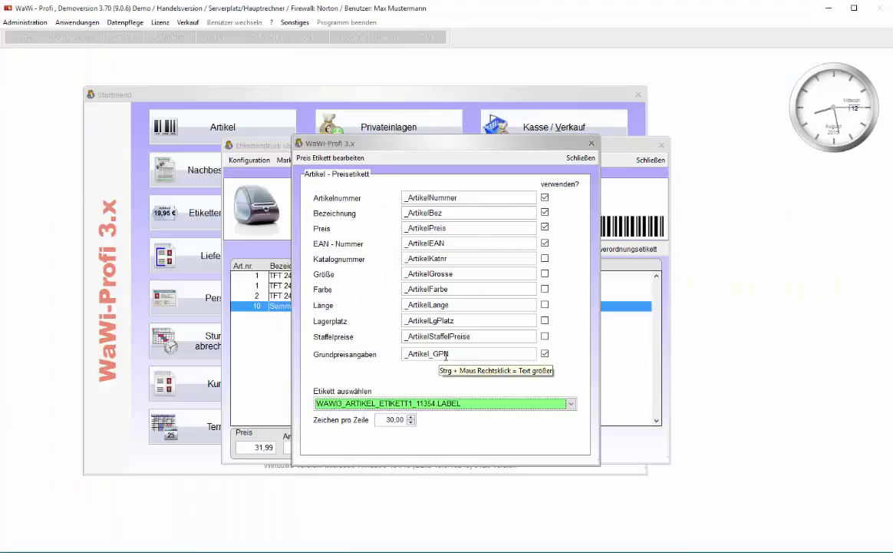
pyautogui.click(453, 355)
pyautogui.hotkey('ctrl', 'c')
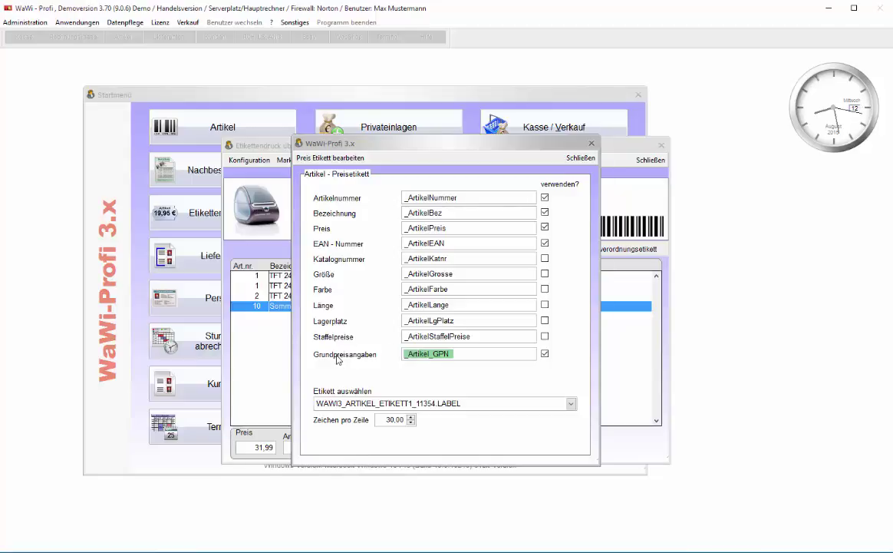
pyautogui.click(454, 355)
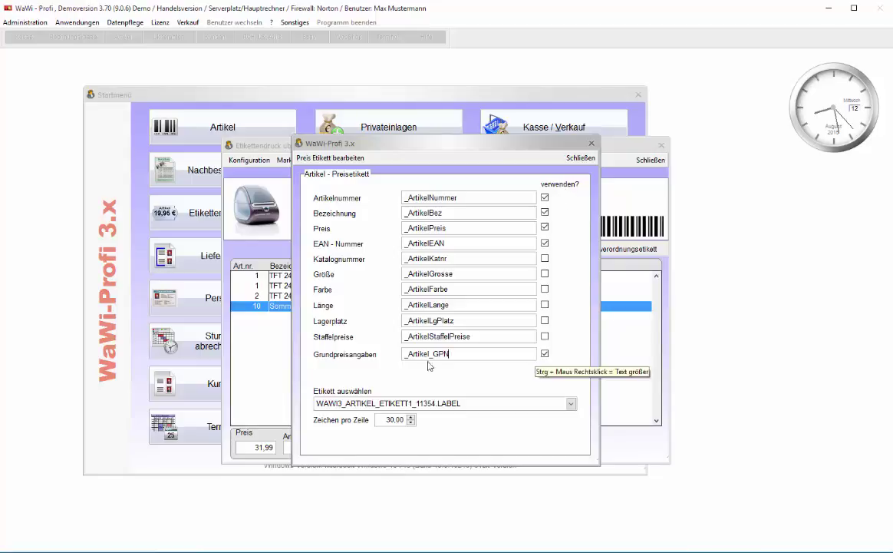
pyautogui.hotkey('ctrl', 'a')
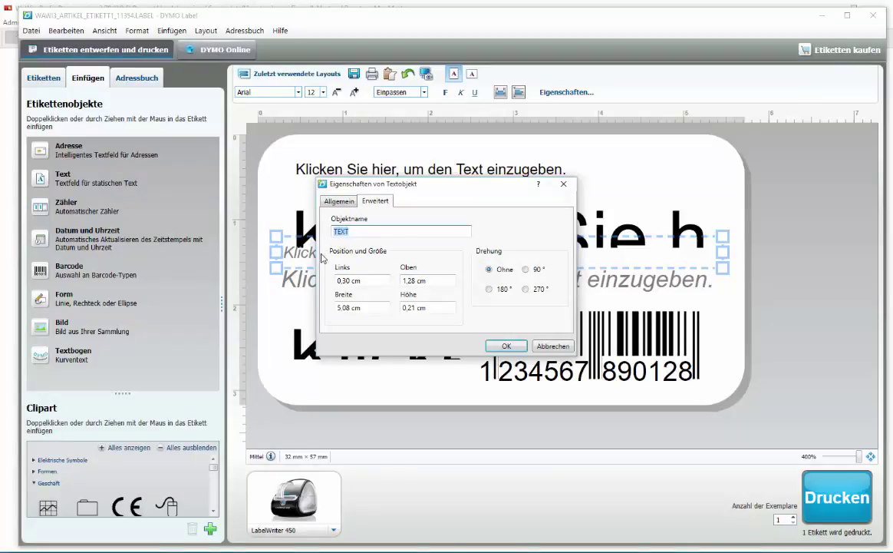
pyautogui.hotkey('ctrl', 'v')
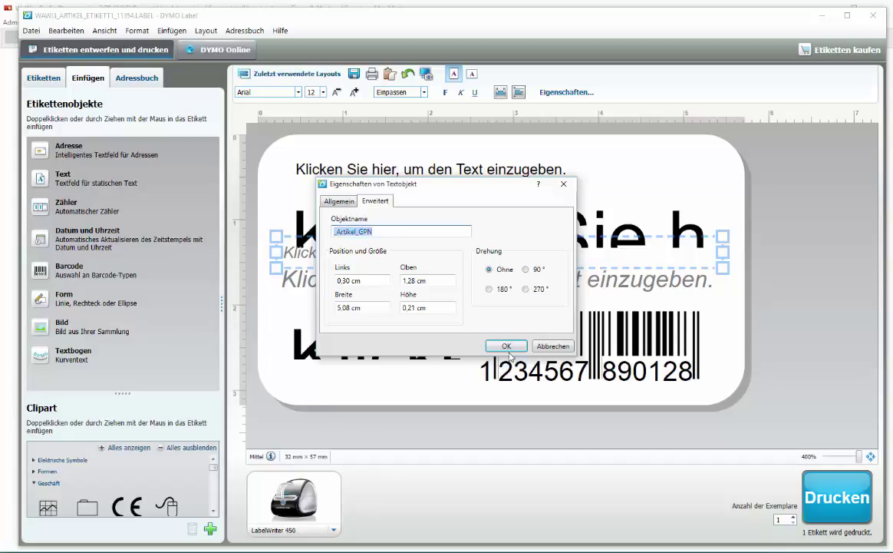
pyautogui.press('Return')
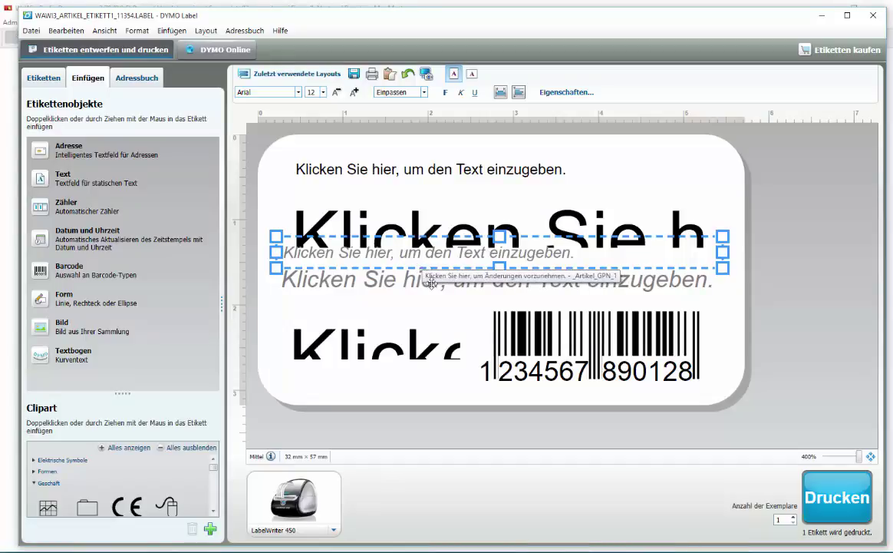
# Reduce the height of the existing grey placeholder text above the barcode and move the new text object down closer to it.
pyautogui.doubleClick(437, 281)
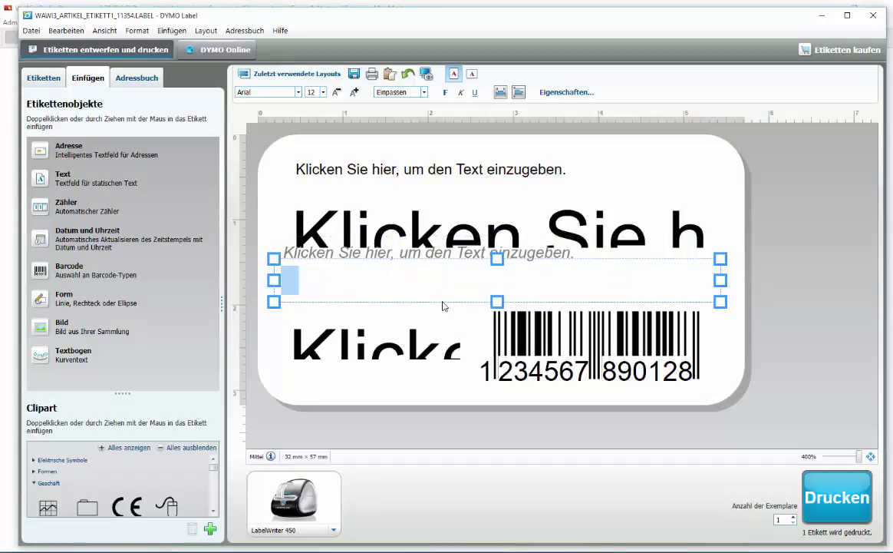
pyautogui.press('Escape')
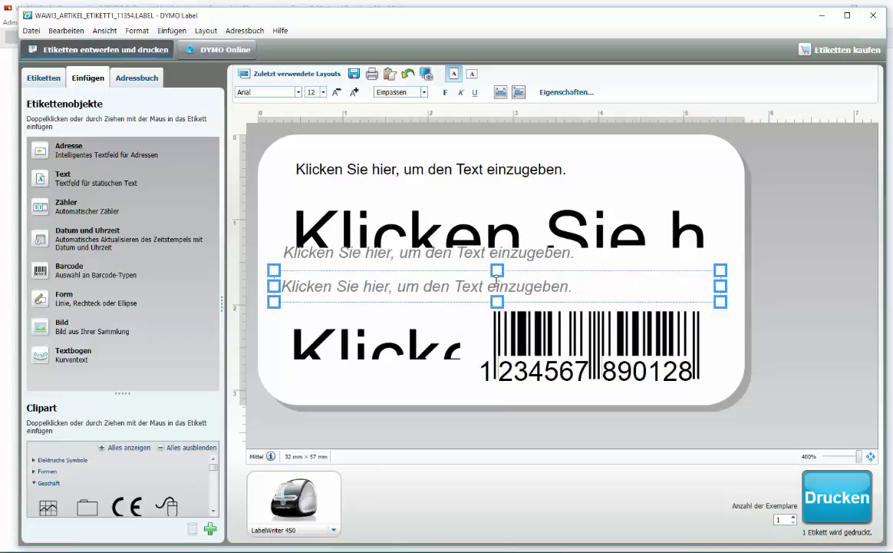
pyautogui.doubleClick(390, 257)
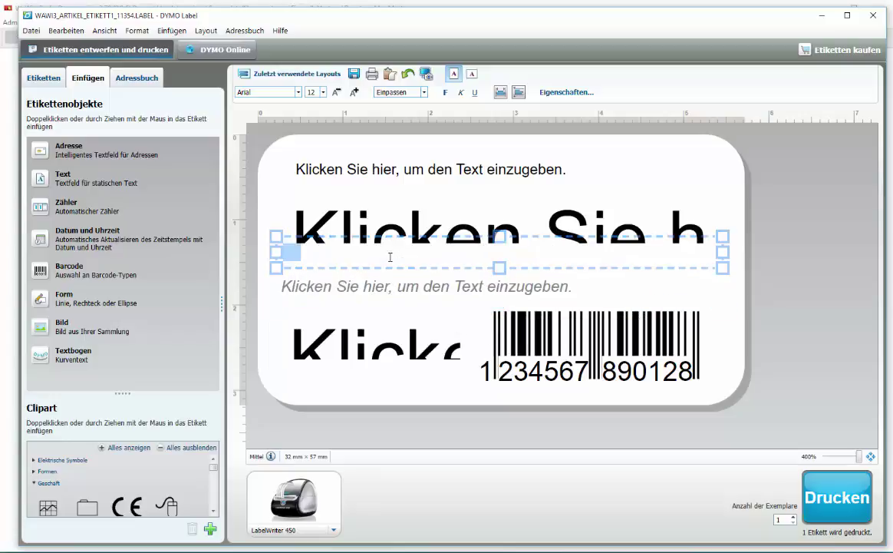
pyautogui.doubleClick(374, 253)
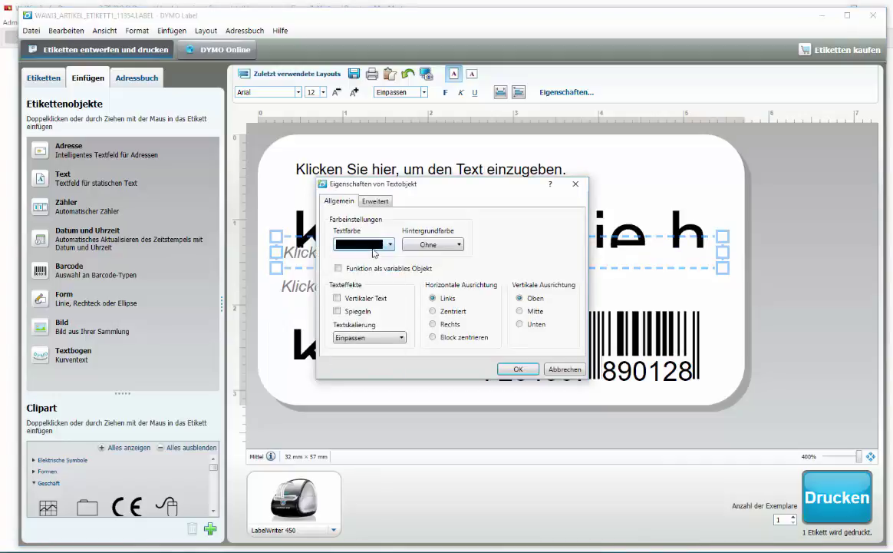
pyautogui.click(519, 368)
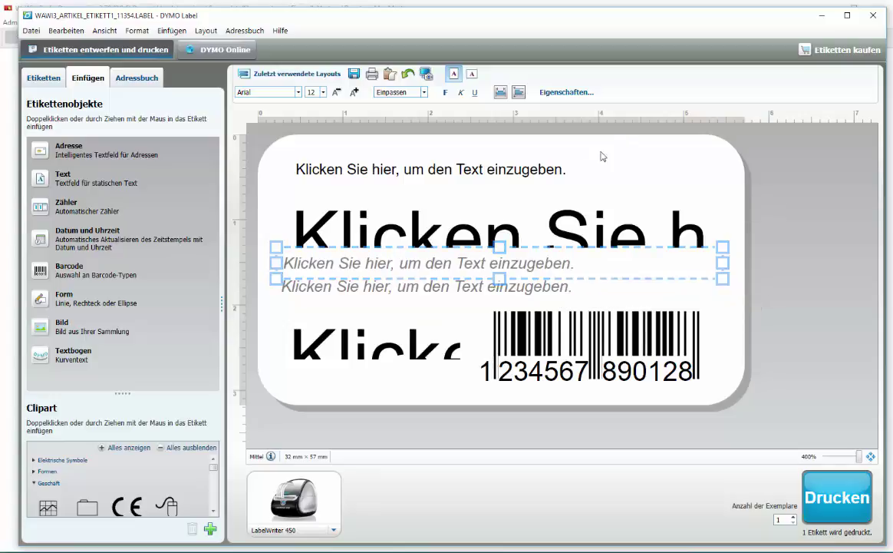
# Save a copy of the label in the Labels folder as WAWI3_ARTIKEL_ETIKETT1_123456789 with the label file type (*.label).
pyautogui.click(29, 33)
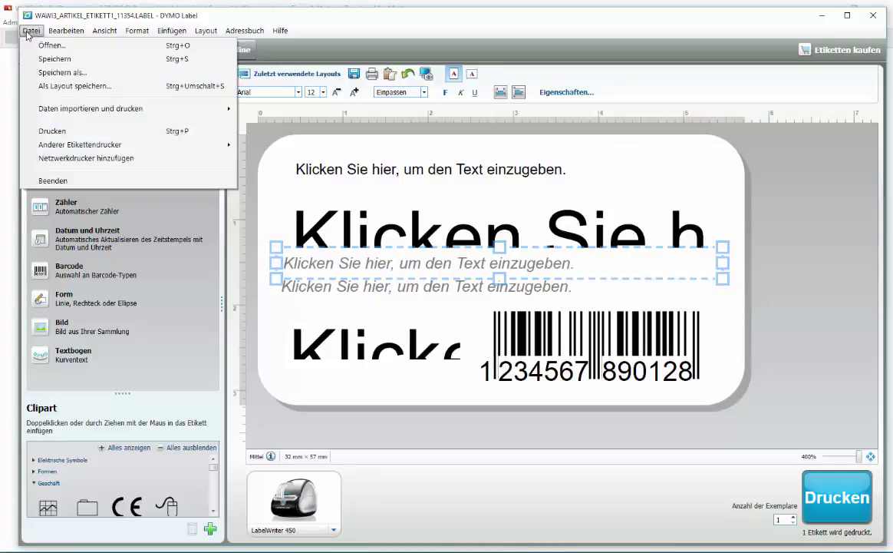
pyautogui.click(60, 73)
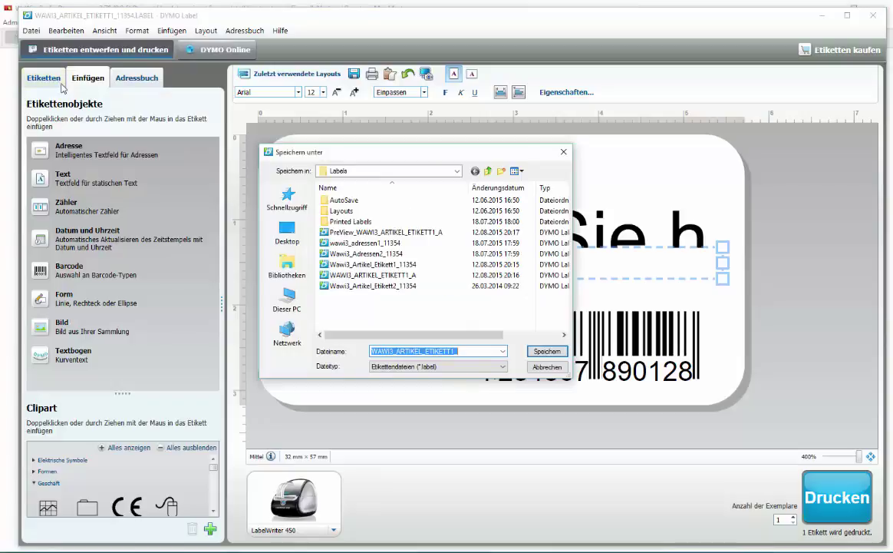
pyautogui.click(481, 350)
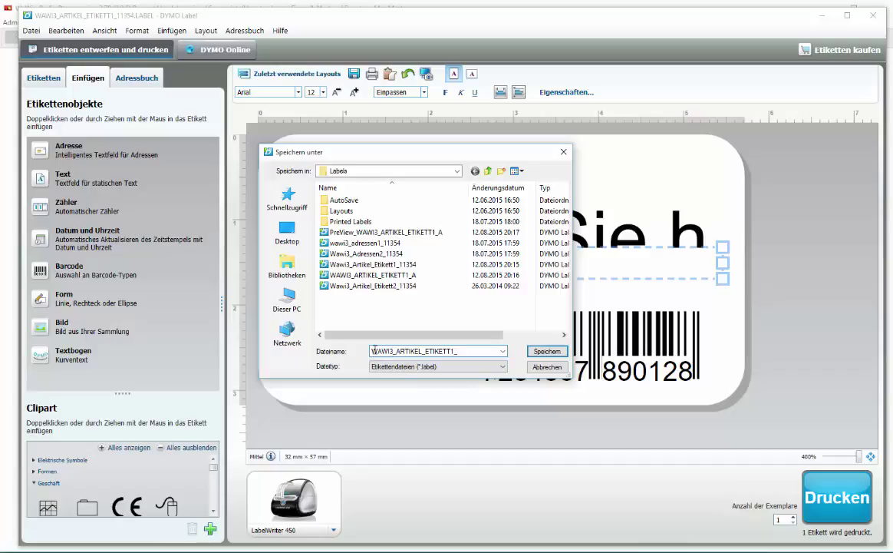
pyautogui.moveTo(378, 350); pyautogui.dragTo(435, 350)
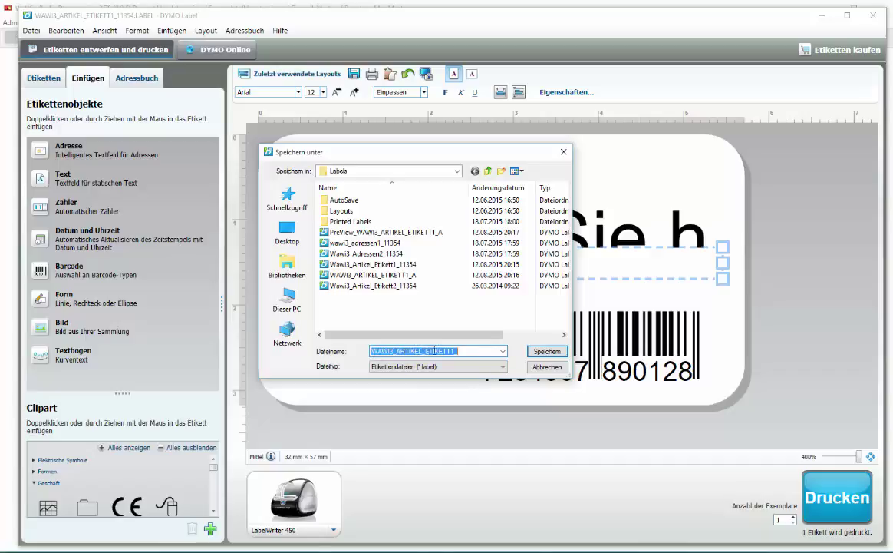
pyautogui.click(457, 351)
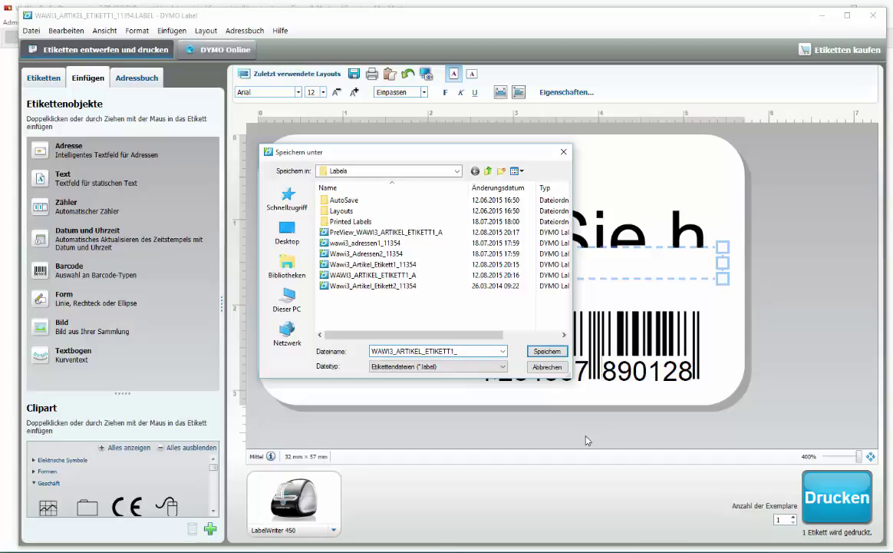
pyautogui.write('123456789')
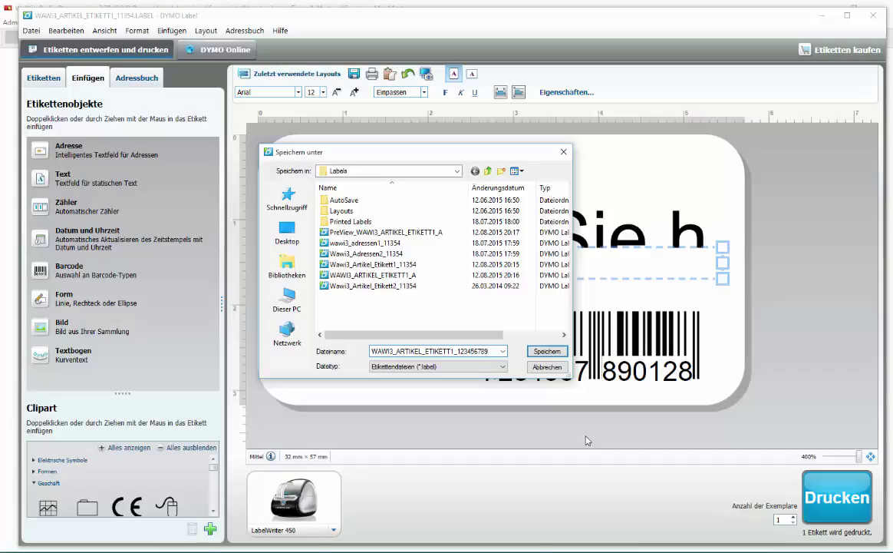
pyautogui.click(437, 367)
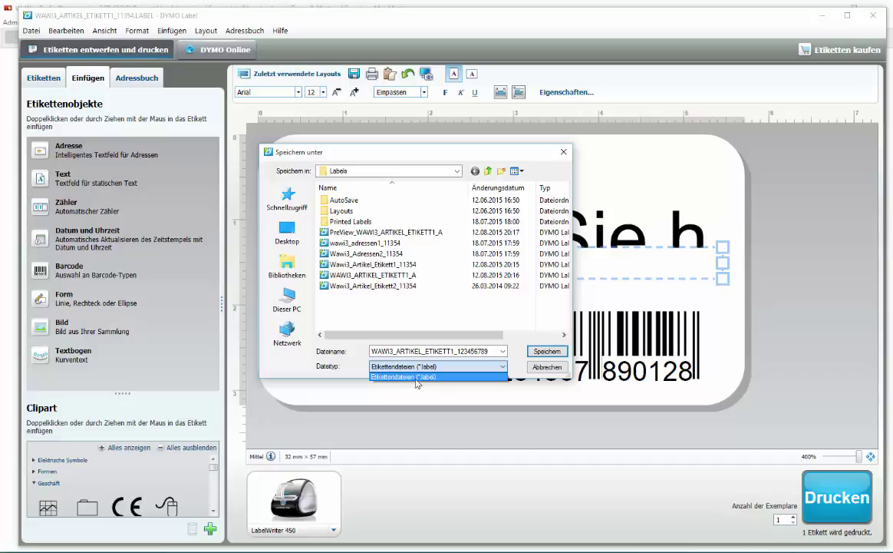
pyautogui.click(422, 376)
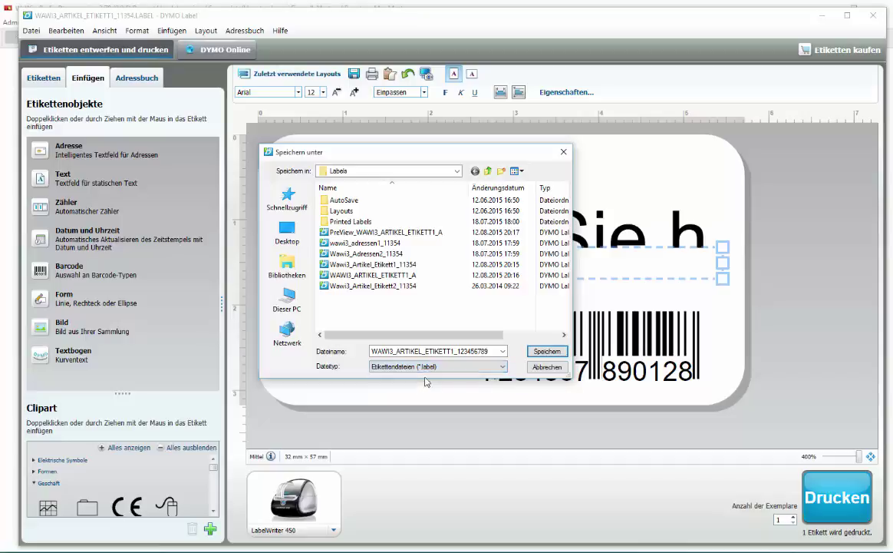
pyautogui.click(535, 356)
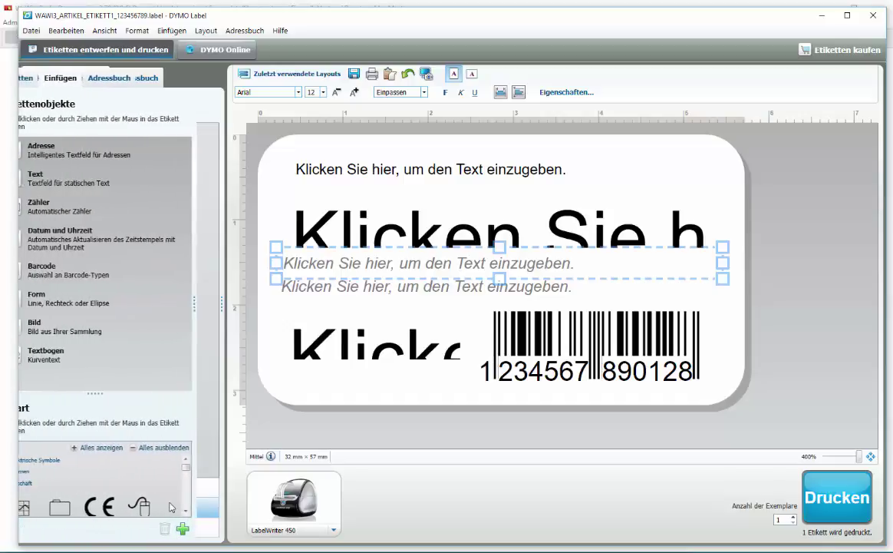
# Return to WaWi-Profi and assign WAWI3_ARTIKEL_ETIKETT1_123456789.LABEL as the article price label in the Dymo label configuration.
pyautogui.click(873, 15)
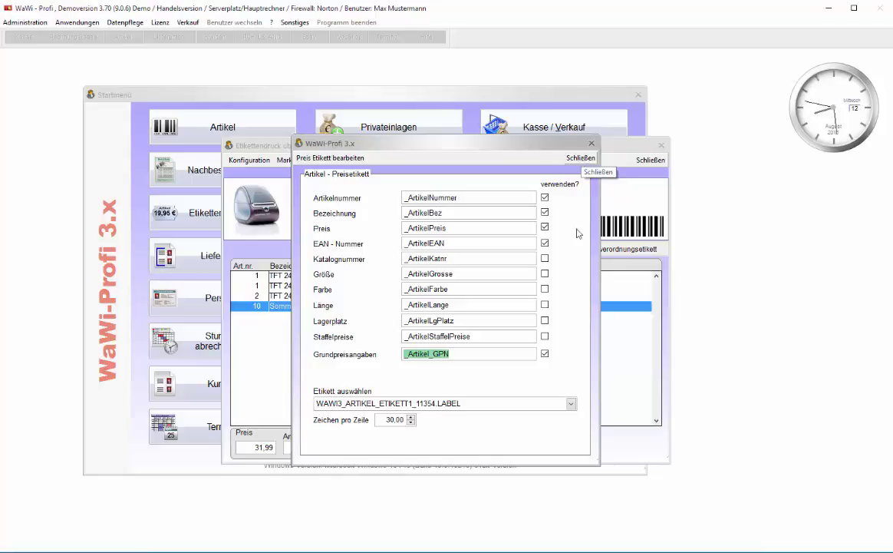
pyautogui.click(581, 158)
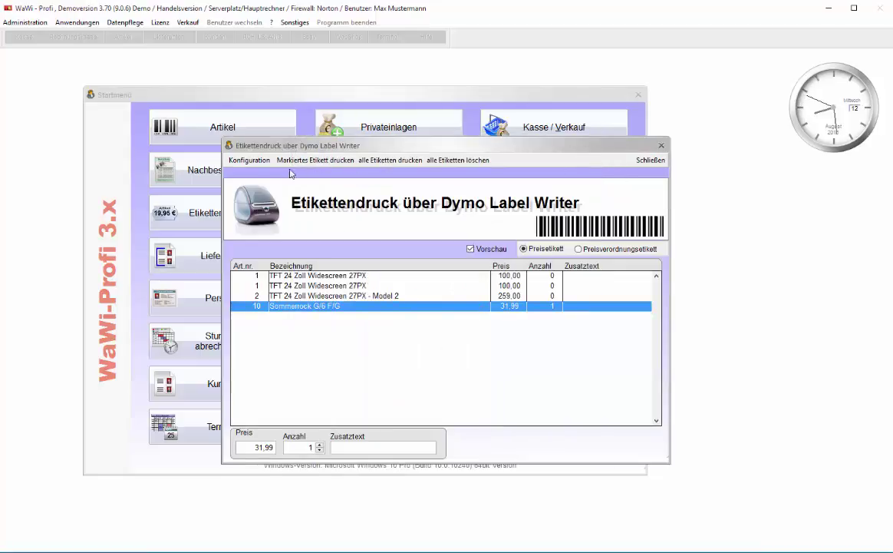
pyautogui.click(249, 159)
pyautogui.click(259, 174)
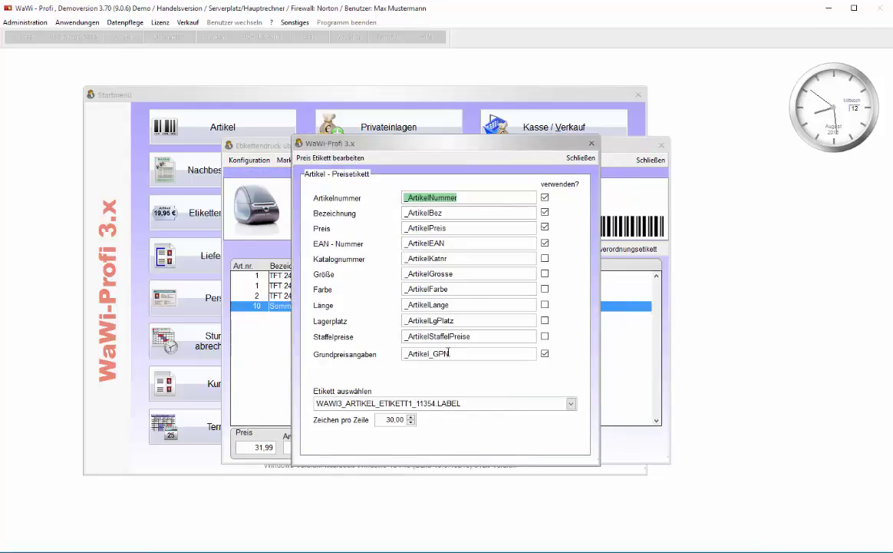
pyautogui.click(522, 403)
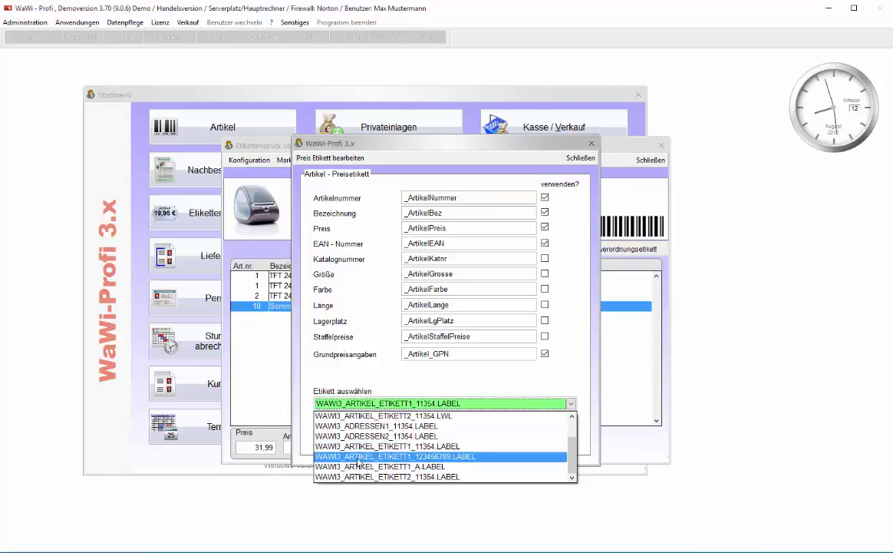
pyautogui.click(442, 458)
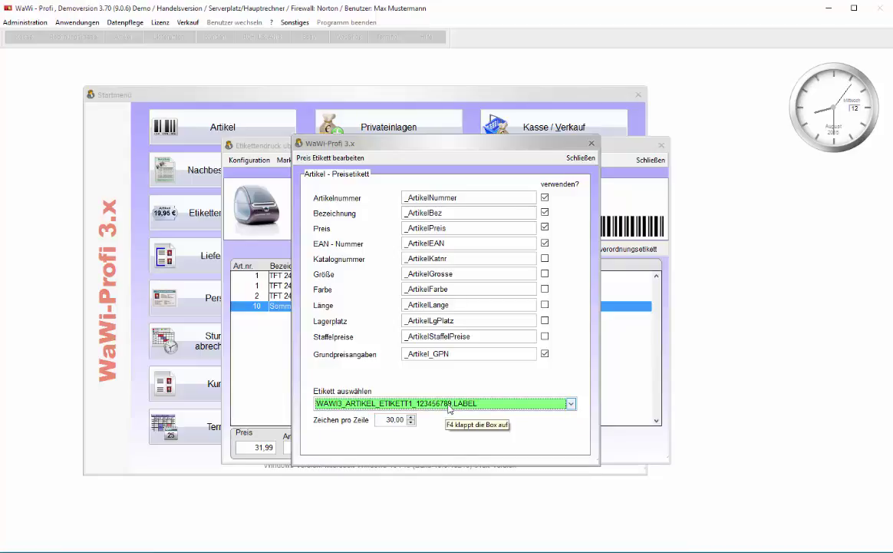
pyautogui.click(581, 157)
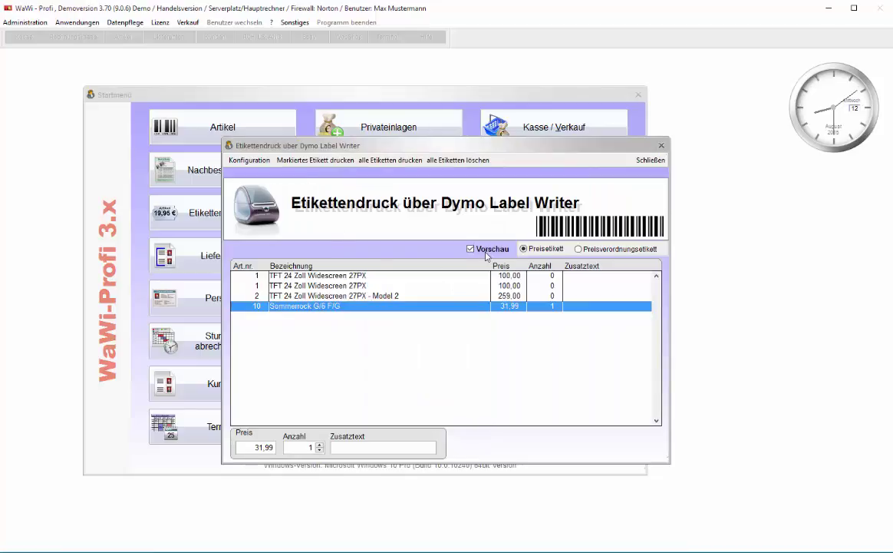
# Open the print preview of the marked Sommerrock label in DYMO Label and check the object name of its base price text.
pyautogui.click(303, 162)
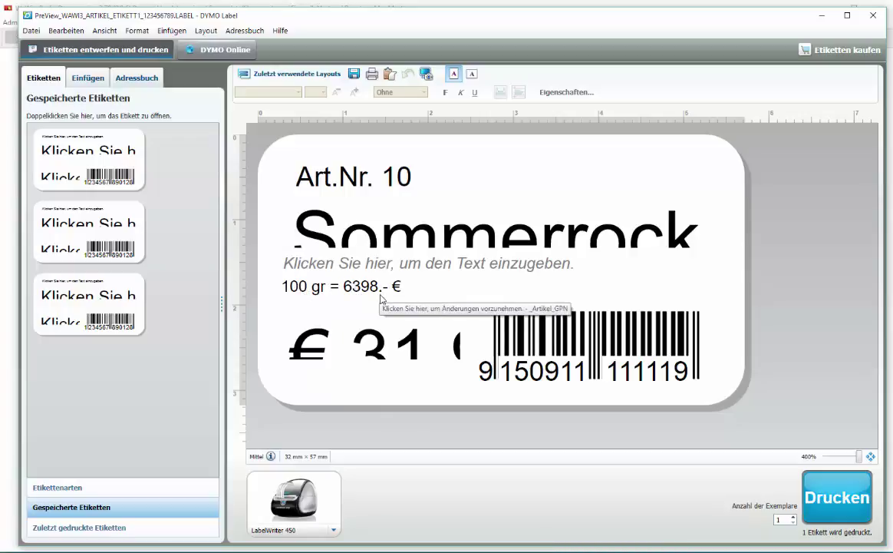
pyautogui.click(391, 263)
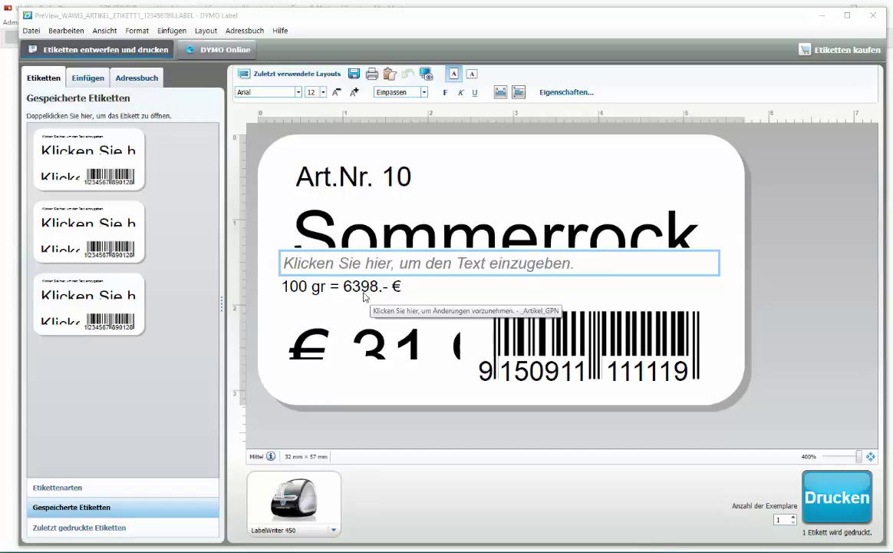
pyautogui.rightClick(365, 297)
pyautogui.click(405, 515)
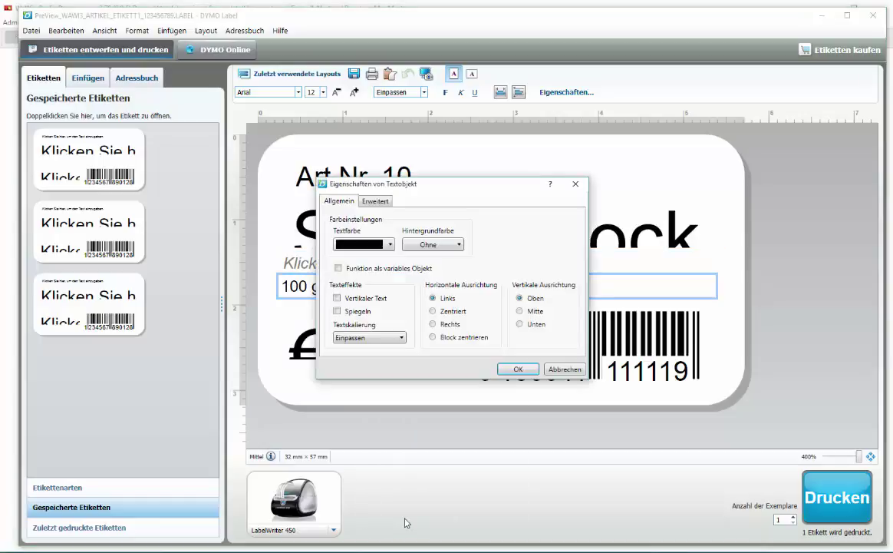
pyautogui.click(376, 200)
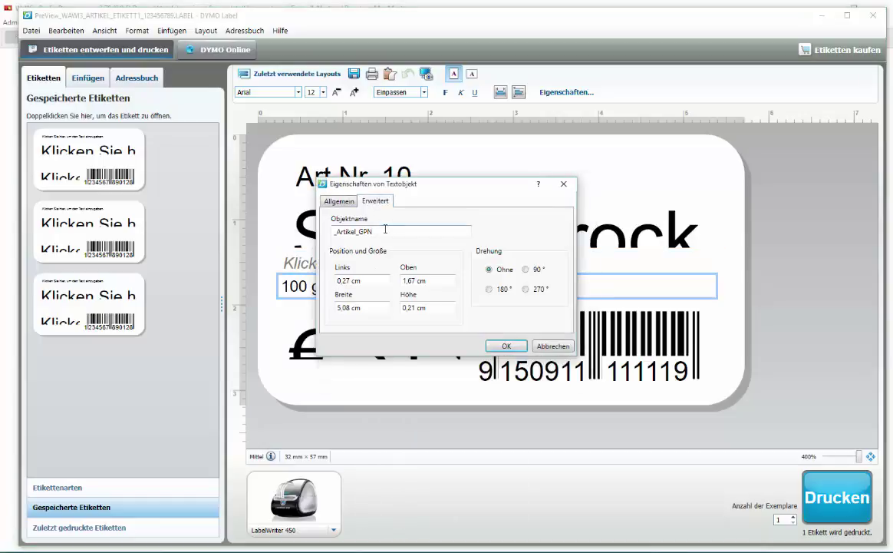
pyautogui.moveTo(369, 231); pyautogui.dragTo(278, 194)
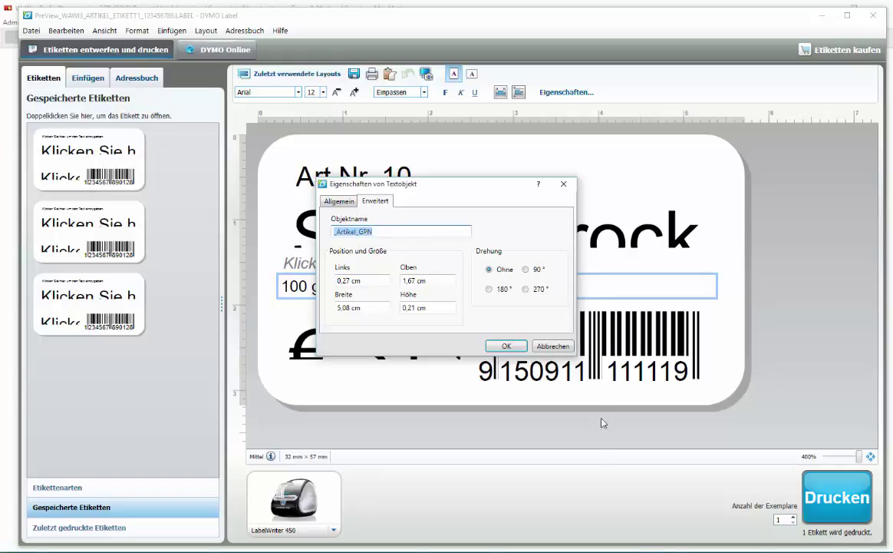
pyautogui.click(535, 345)
# Check the object name of the grey placeholder text above the base price line in its advanced properties.
pyautogui.click(455, 260)
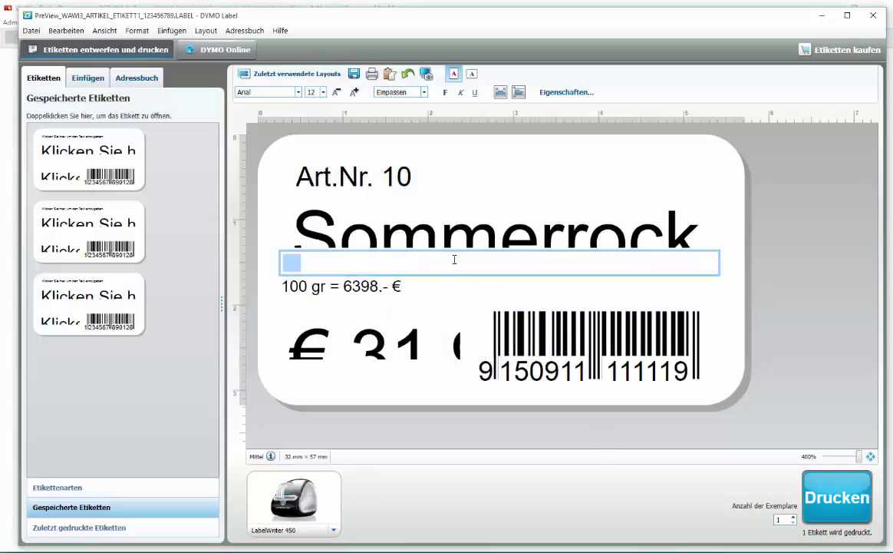
pyautogui.rightClick(439, 278)
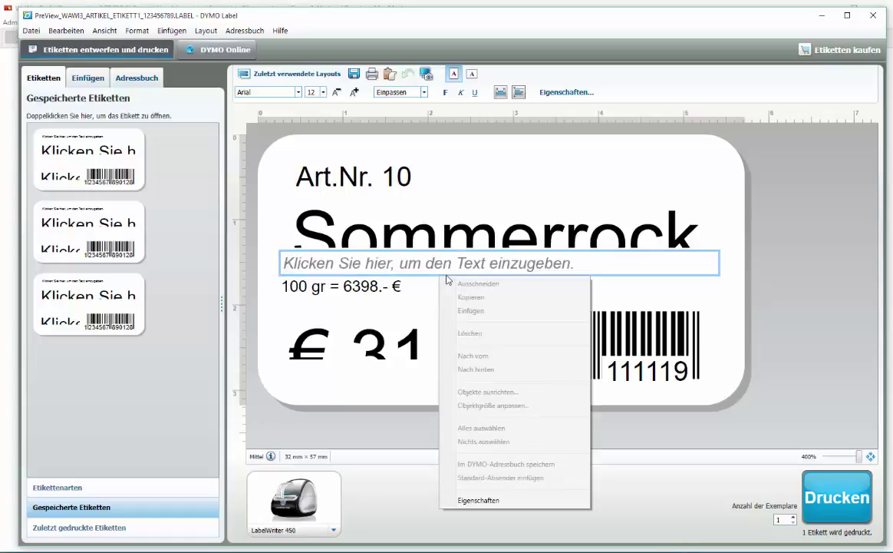
pyautogui.click(469, 501)
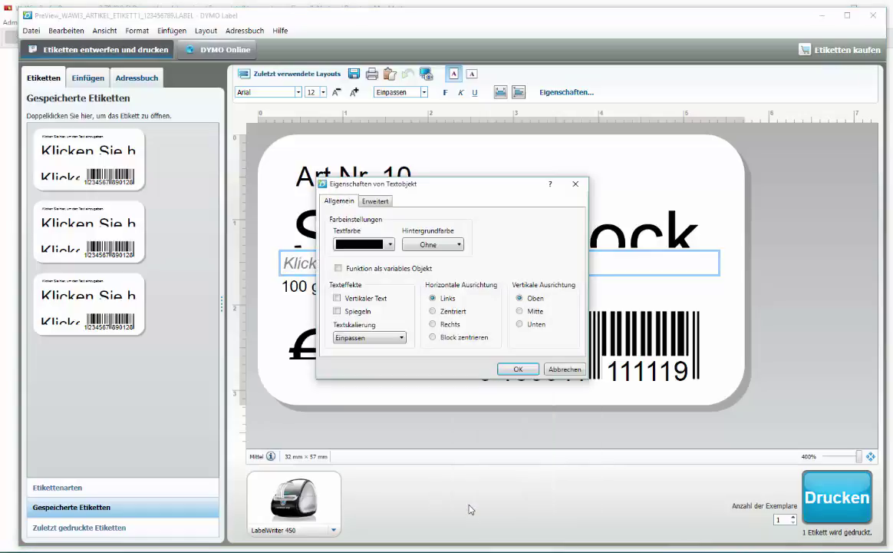
pyautogui.click(376, 201)
pyautogui.press('Tab')
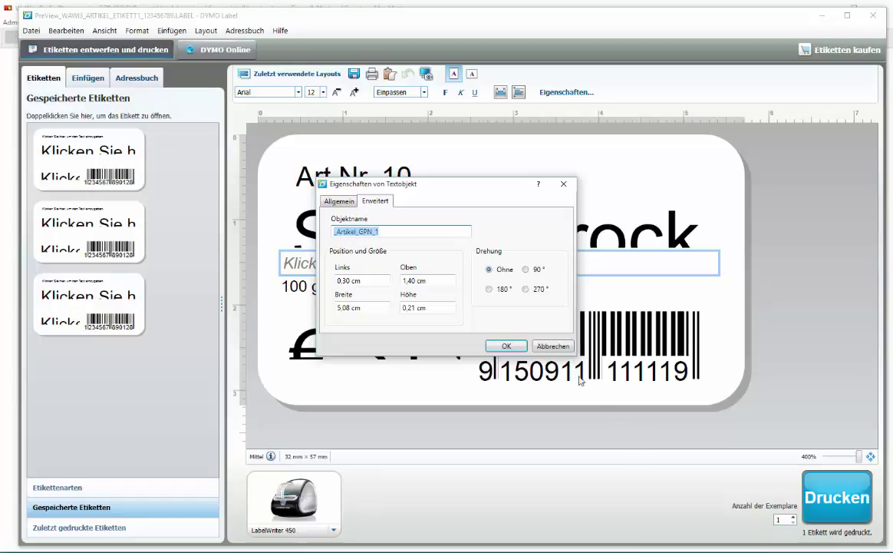
pyautogui.click(506, 345)
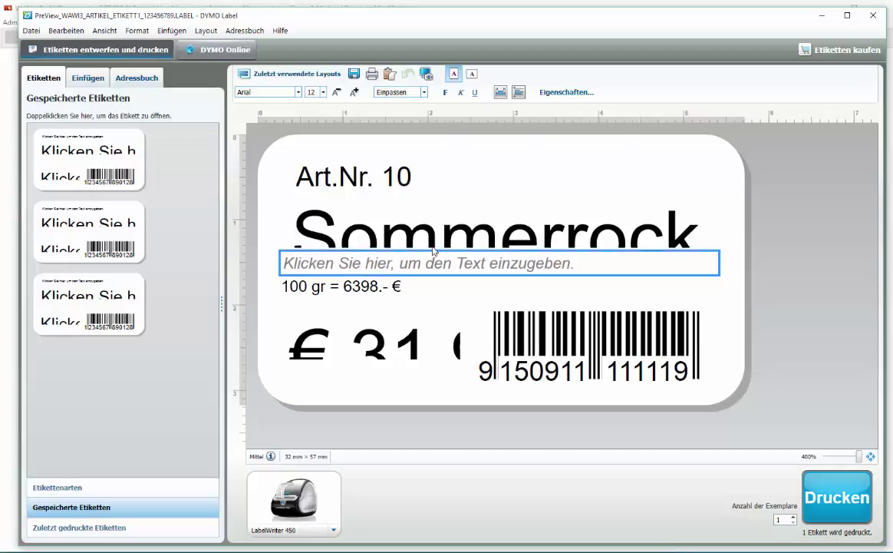